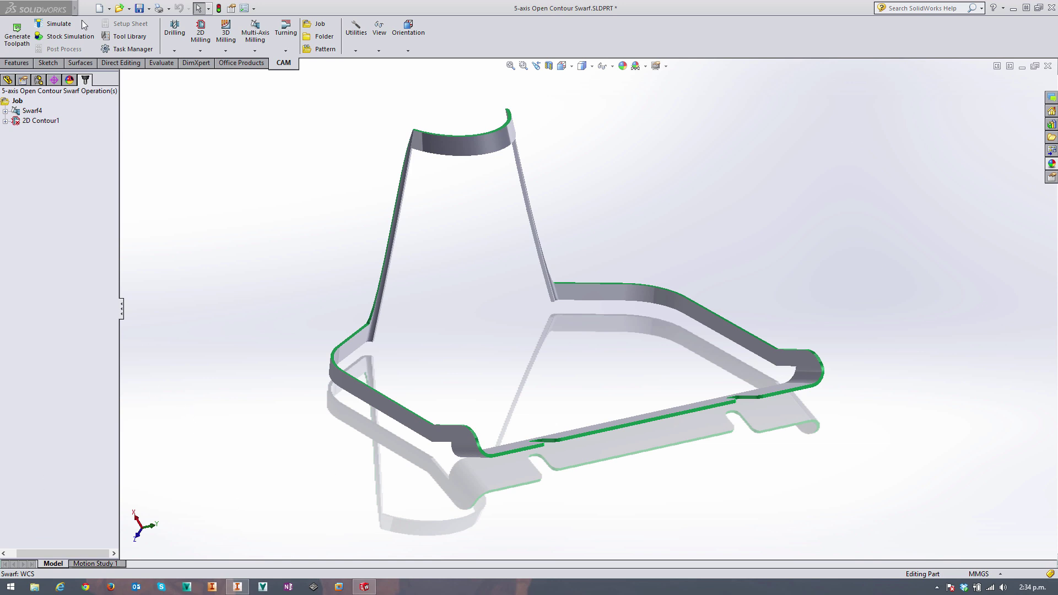
Step: Display the Swarf4 toolpath and examine how it runs around the sharp inner corner of the part
{"action": "left_click", "coordinate": [42, 111]}
{"action": "scroll", "coordinate": [384, 302], "scroll_direction": "down", "scroll_amount": 8}
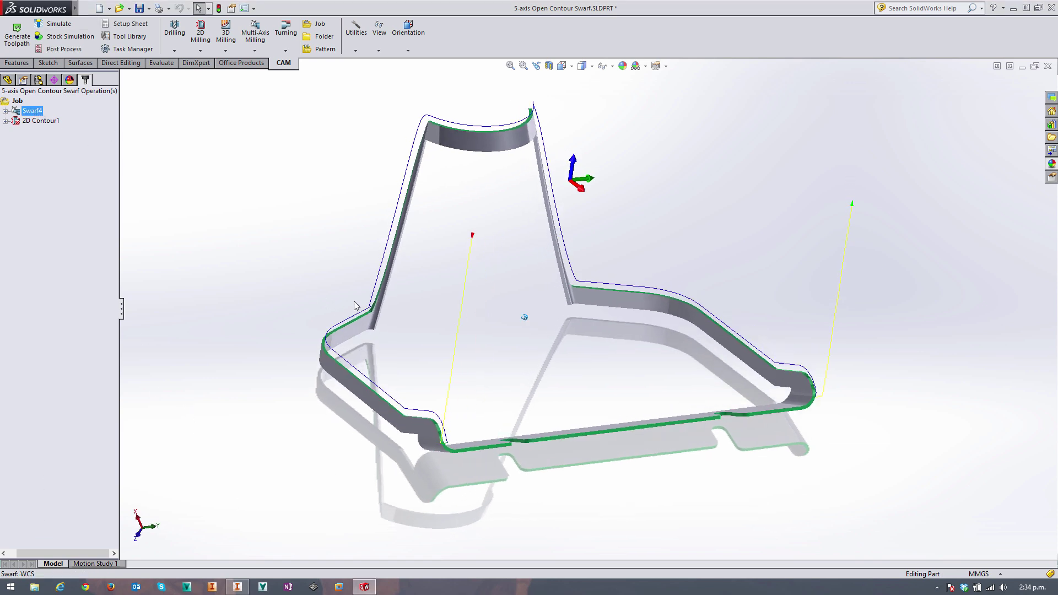
{"action": "scroll", "coordinate": [383, 302], "scroll_direction": "down", "scroll_amount": 1}
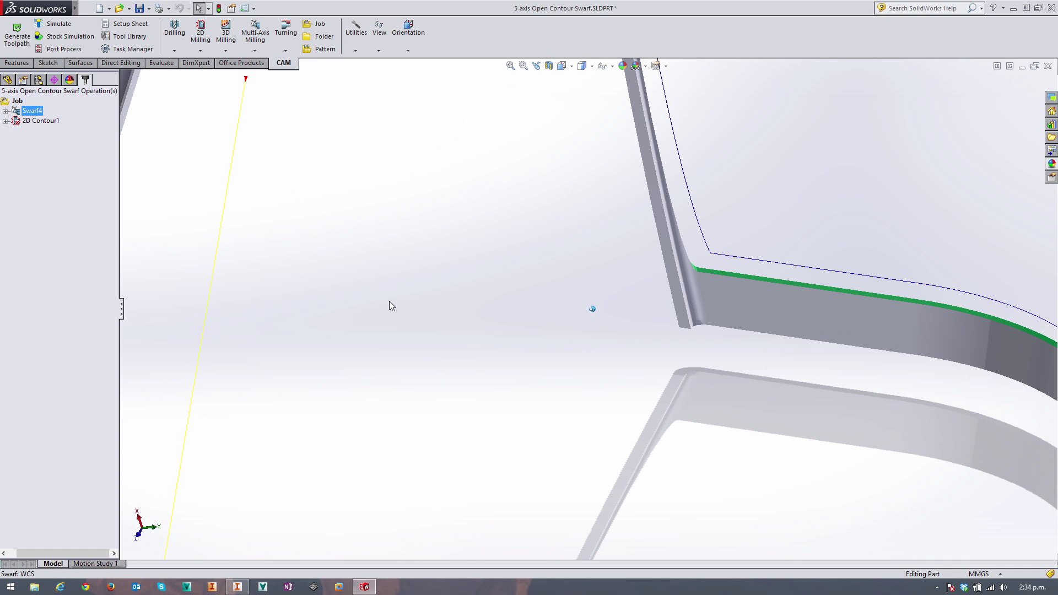
{"action": "mouse_move", "coordinate": [389, 303]}
{"action": "middle_mouse_down"}
{"action": "mouse_move", "coordinate": [345, 318]}
{"action": "mouse_move", "coordinate": [309, 312]}
{"action": "mouse_move", "coordinate": [350, 296]}
{"action": "mouse_move", "coordinate": [866, 269]}
{"action": "mouse_move", "coordinate": [788, 280]}
{"action": "mouse_move", "coordinate": [793, 294]}
{"action": "mouse_move", "coordinate": [838, 288]}
{"action": "mouse_move", "coordinate": [822, 298]}
{"action": "mouse_move", "coordinate": [717, 309]}
{"action": "mouse_move", "coordinate": [674, 290]}
{"action": "mouse_move", "coordinate": [588, 323]}
{"action": "mouse_move", "coordinate": [496, 338]}
{"action": "mouse_move", "coordinate": [335, 333]}
{"action": "middle_mouse_up"}
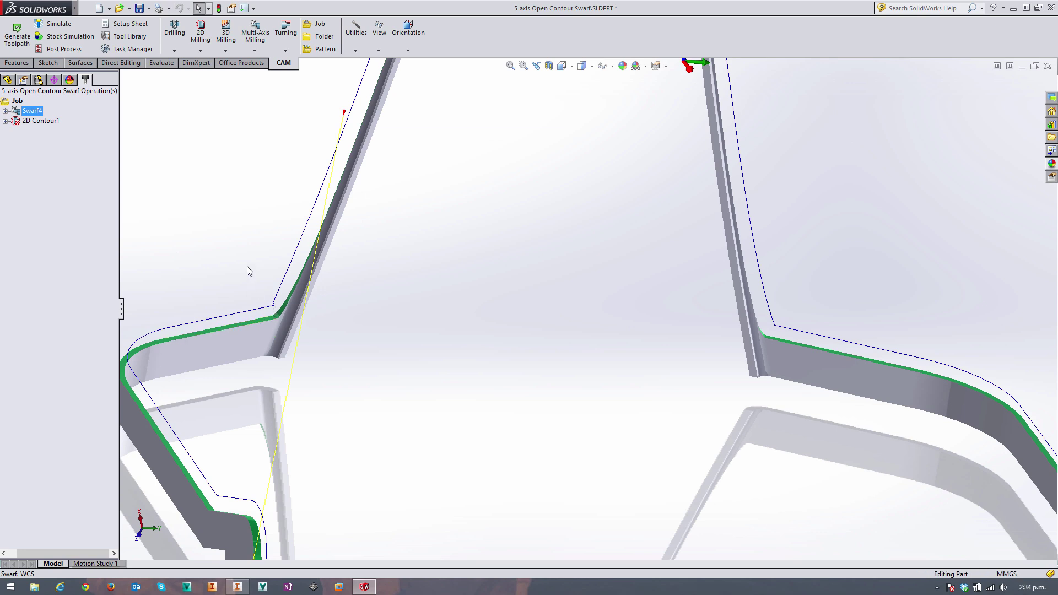
{"action": "scroll", "coordinate": [395, 272], "scroll_direction": "down", "scroll_amount": 2}
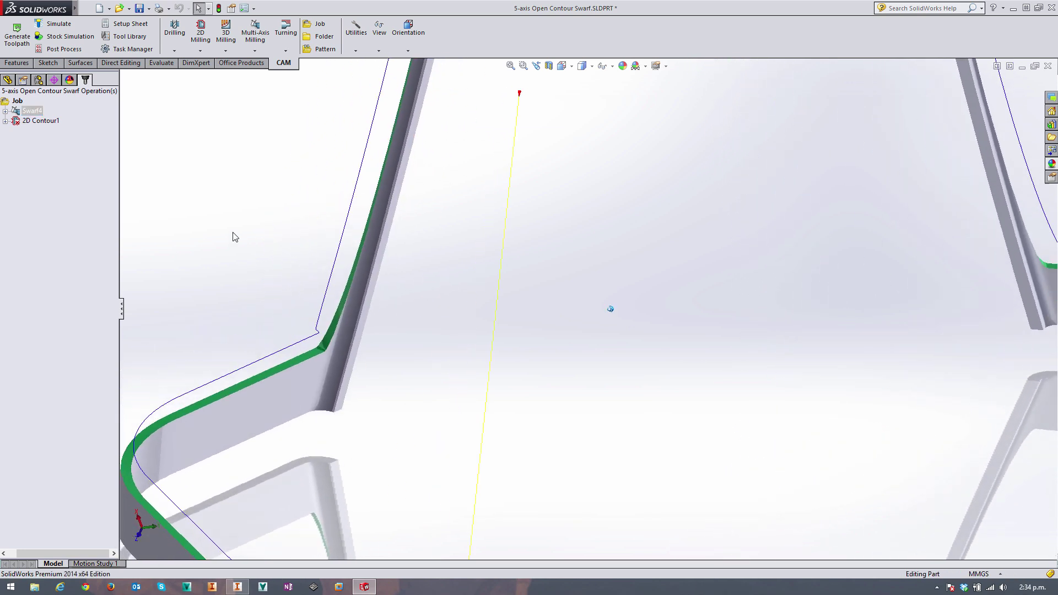
{"action": "scroll", "coordinate": [243, 212], "scroll_direction": "down", "scroll_amount": 5}
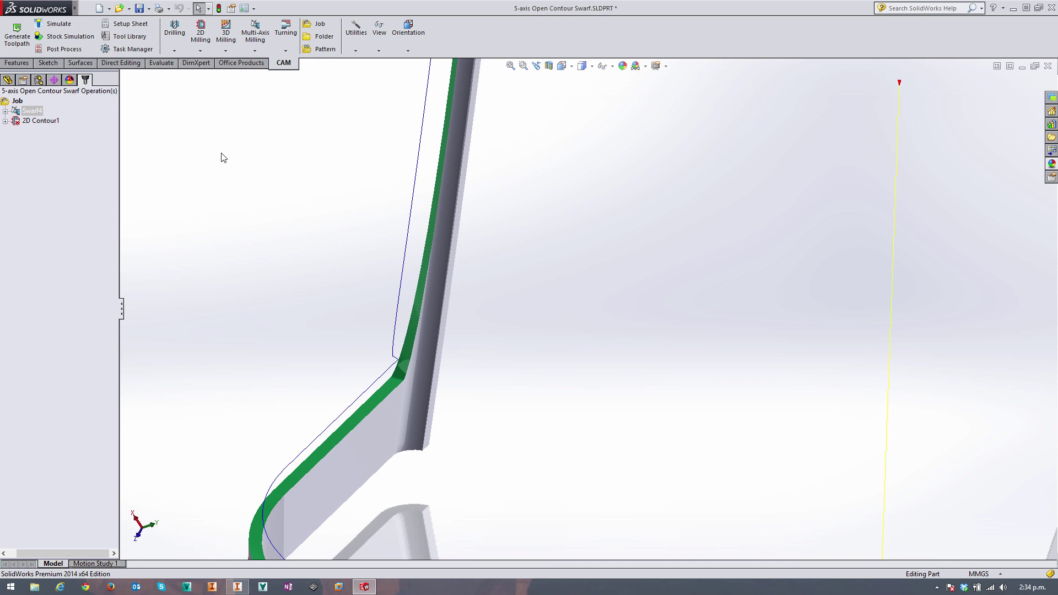
Step: Preview a 10 mm Offset Surface of the two green edge faces that meet at the sharp inner corner
{"action": "left_click", "coordinate": [81, 63]}
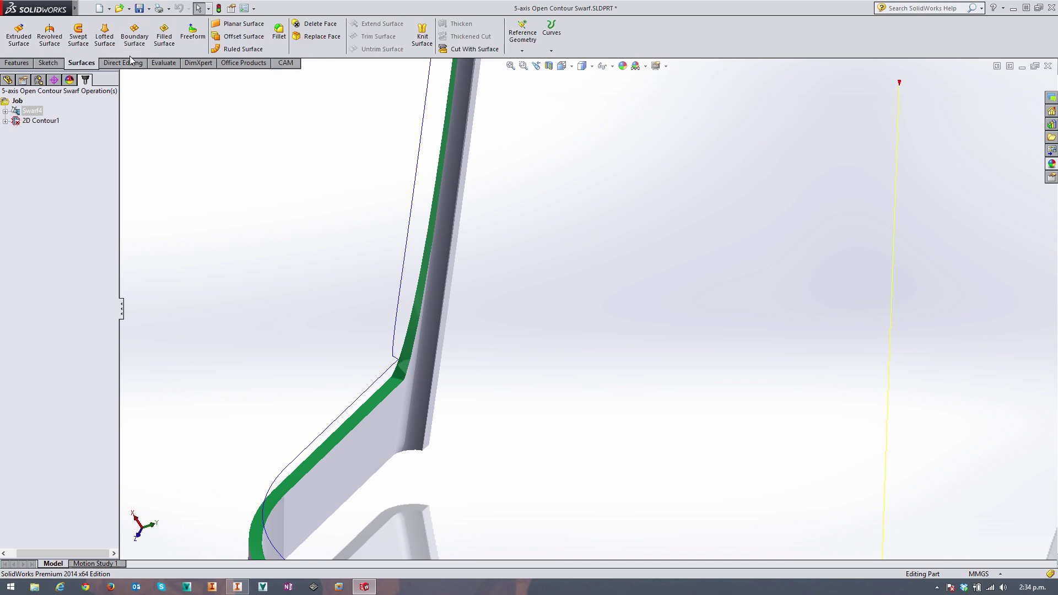
{"action": "left_click", "coordinate": [243, 37]}
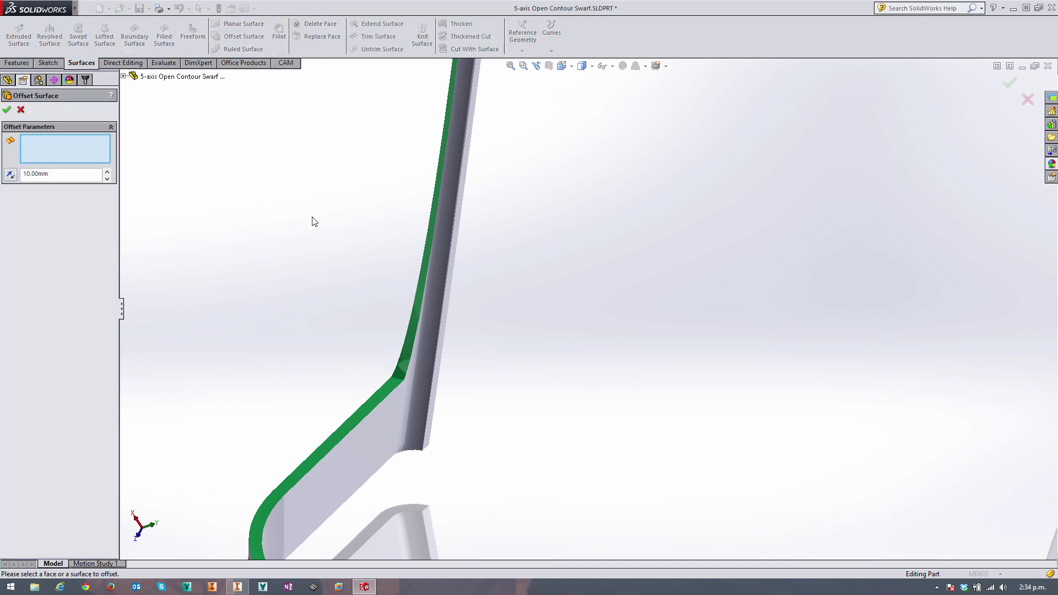
{"action": "left_click", "coordinate": [413, 328]}
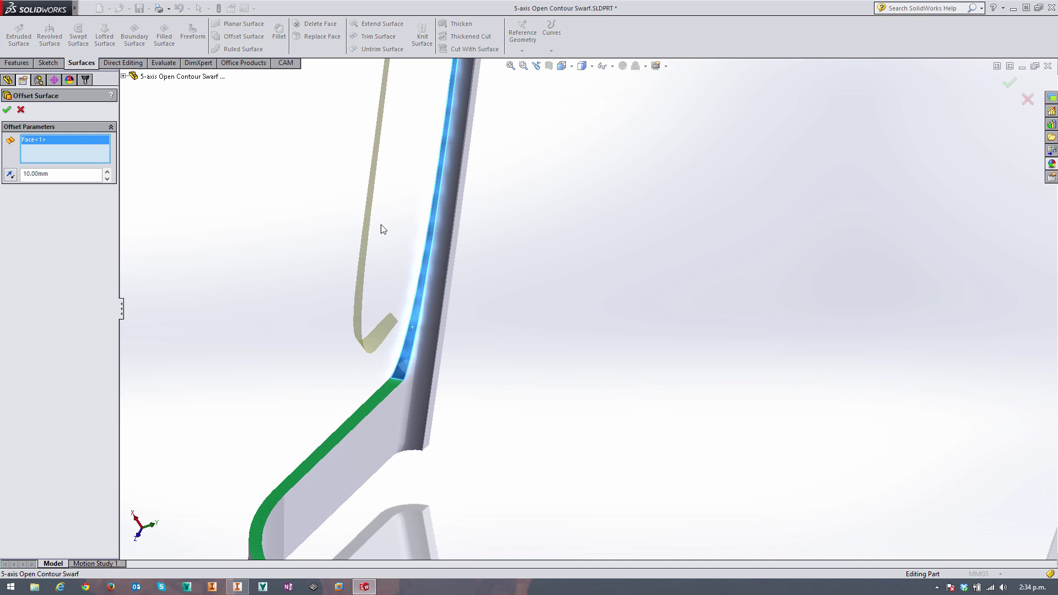
{"action": "middle_click_drag", "start_coordinate": [380, 227], "coordinate": [530, 243]}
{"action": "middle_click_drag", "start_coordinate": [482, 298], "coordinate": [505, 372]}
{"action": "scroll", "coordinate": [506, 371], "scroll_direction": "down", "scroll_amount": 2}
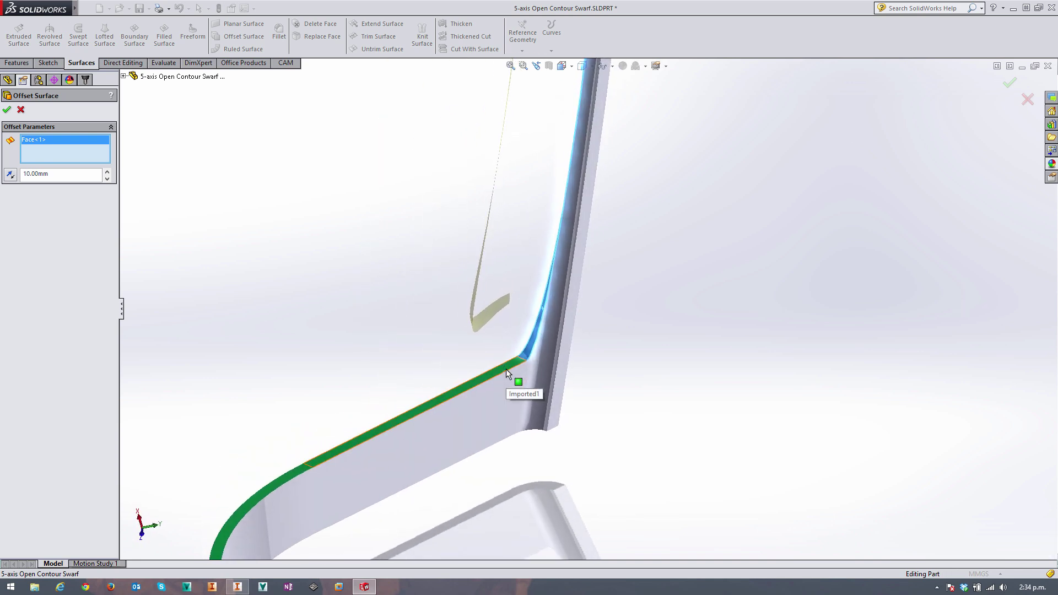
{"action": "left_click", "coordinate": [506, 368]}
Step: Examine from several angles how the two previewed offset surfaces cross at the corner, and abandon the offset
{"action": "mouse_move", "coordinate": [463, 328]}
{"action": "middle_mouse_down"}
{"action": "mouse_move", "coordinate": [424, 322]}
{"action": "mouse_move", "coordinate": [468, 334]}
{"action": "mouse_move", "coordinate": [457, 309]}
{"action": "middle_mouse_up"}
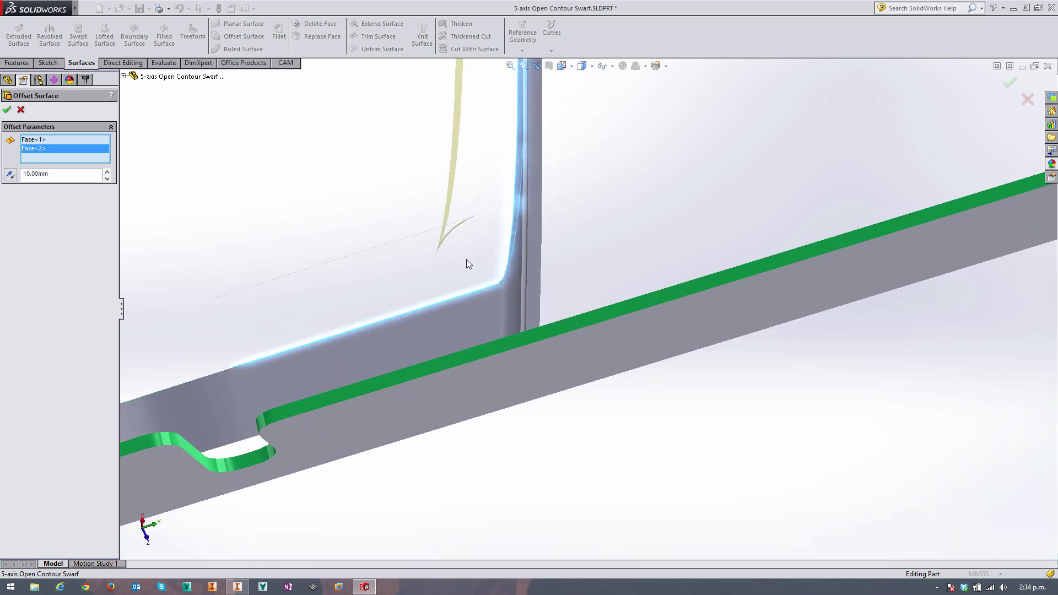
{"action": "middle_click_drag", "start_coordinate": [390, 261], "coordinate": [388, 210]}
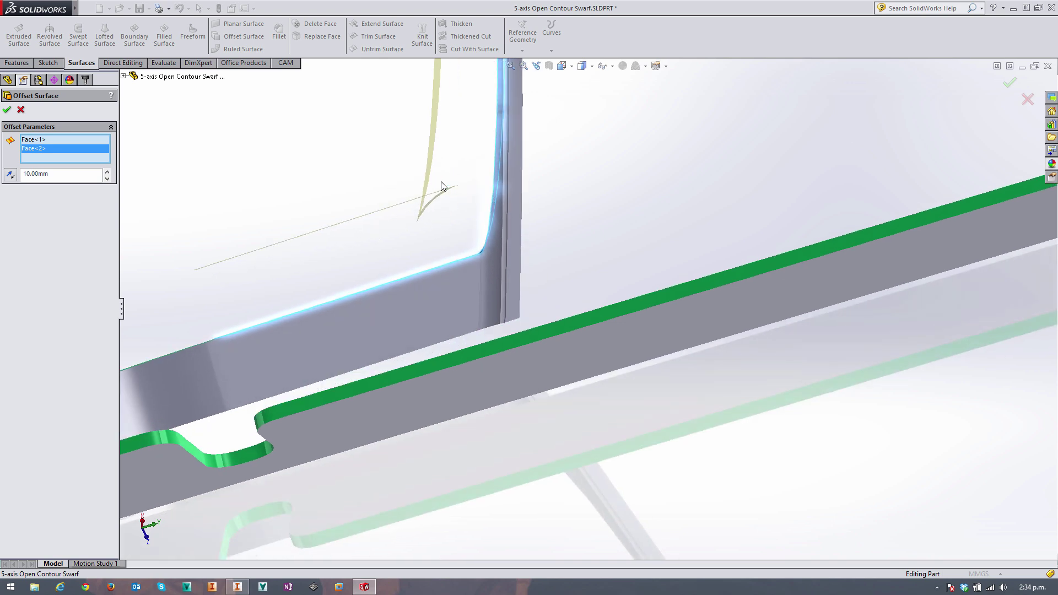
{"action": "middle_click_drag", "start_coordinate": [444, 182], "coordinate": [448, 230]}
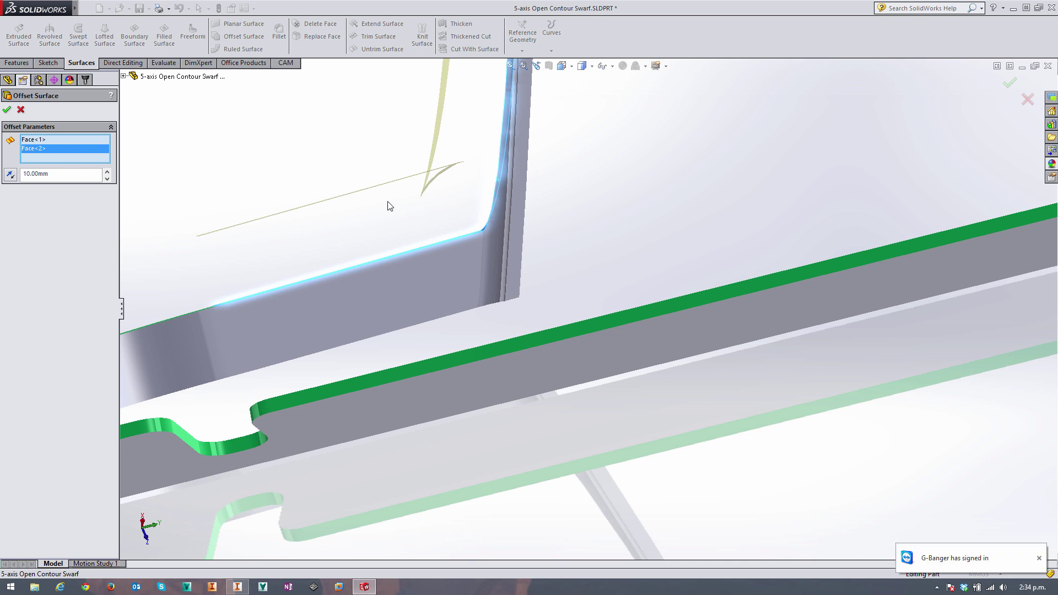
{"action": "scroll", "coordinate": [326, 191], "scroll_direction": "down", "scroll_amount": 5}
{"action": "scroll", "coordinate": [326, 191], "scroll_direction": "up", "scroll_amount": 3}
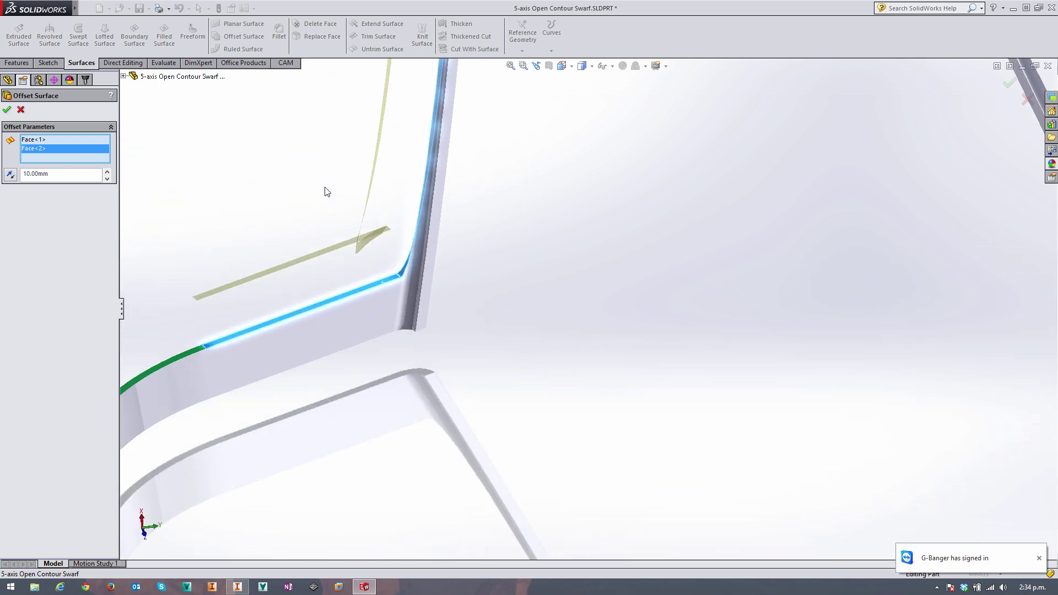
{"action": "scroll", "coordinate": [326, 191], "scroll_direction": "up", "scroll_amount": 3}
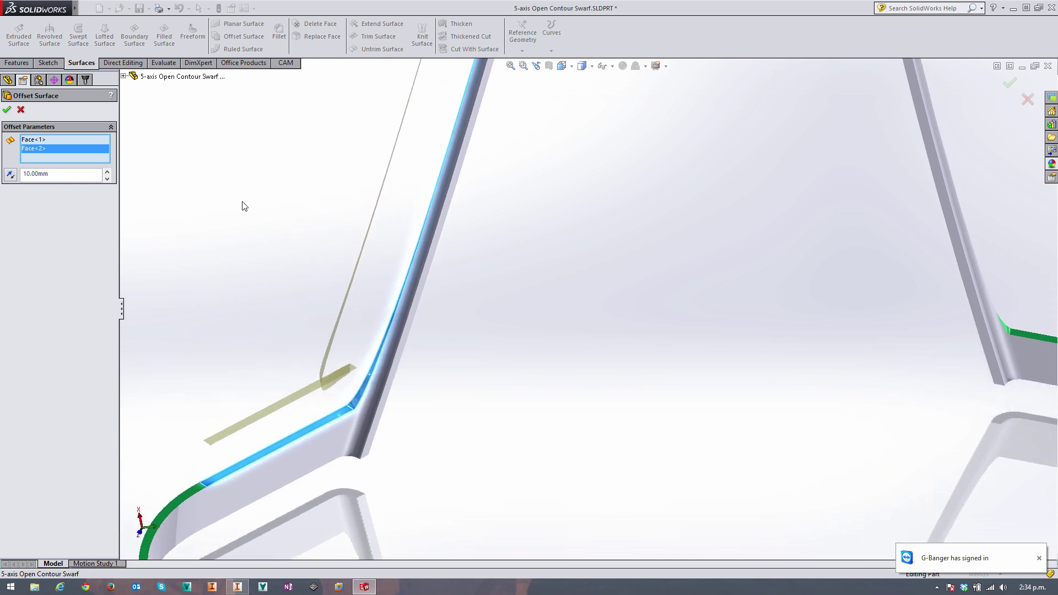
{"action": "left_click", "coordinate": [20, 109]}
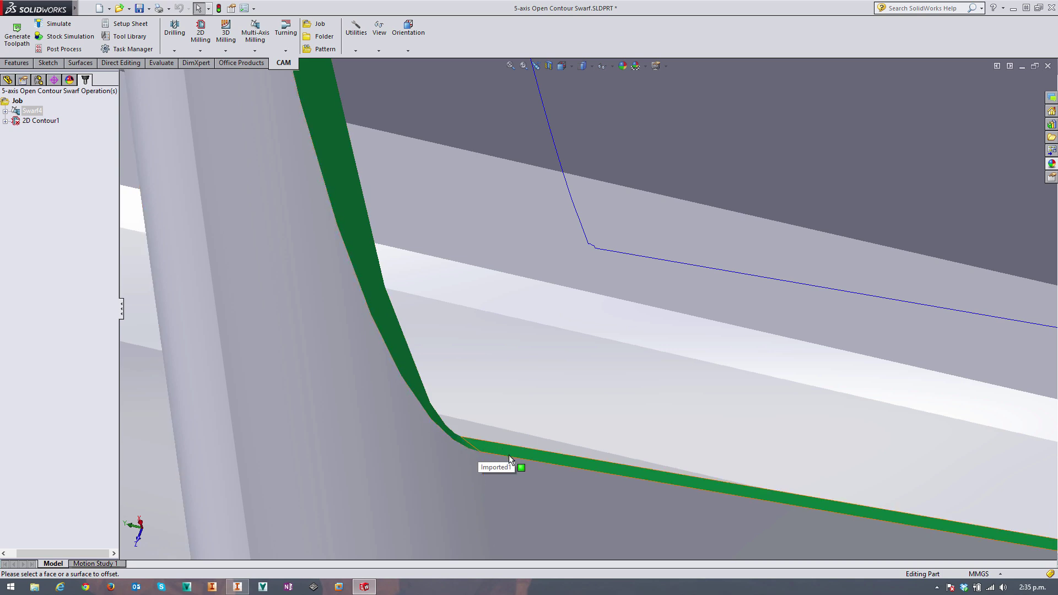
Step: Compare the blend of the green edge faces and the toolpath at the opposite inner corner with the sharp corner
{"action": "middle_click_drag", "start_coordinate": [477, 445], "coordinate": [389, 420]}
{"action": "key", "text": "ctrl+Right"}
{"action": "key", "text": "ctrl+Right"}
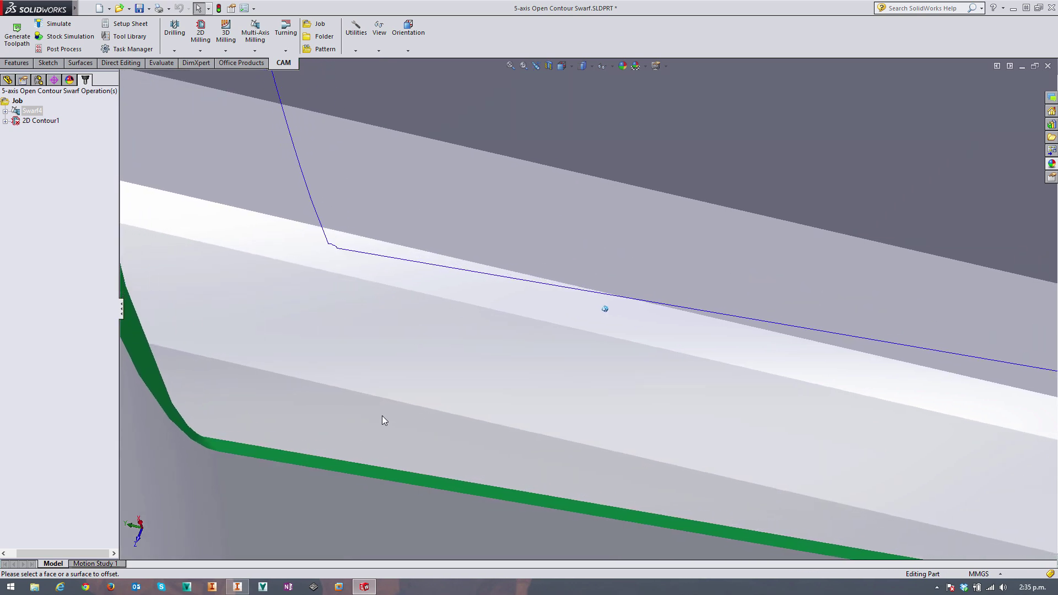
{"action": "key", "text": "ctrl+Up"}
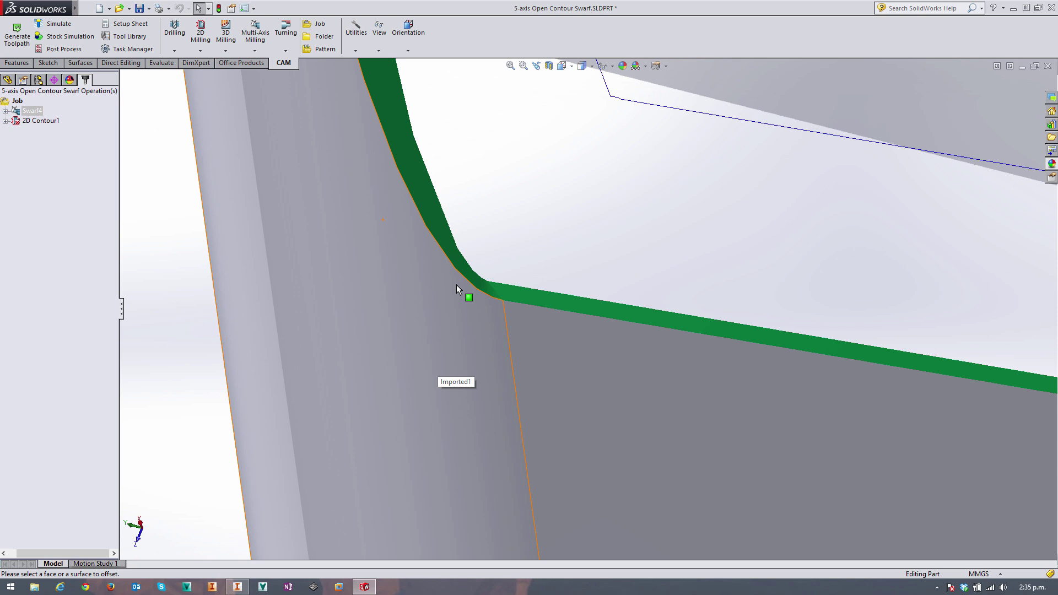
{"action": "scroll", "coordinate": [493, 260], "scroll_direction": "down", "scroll_amount": 3}
{"action": "middle_click_drag", "start_coordinate": [537, 266], "coordinate": [97, 168]}
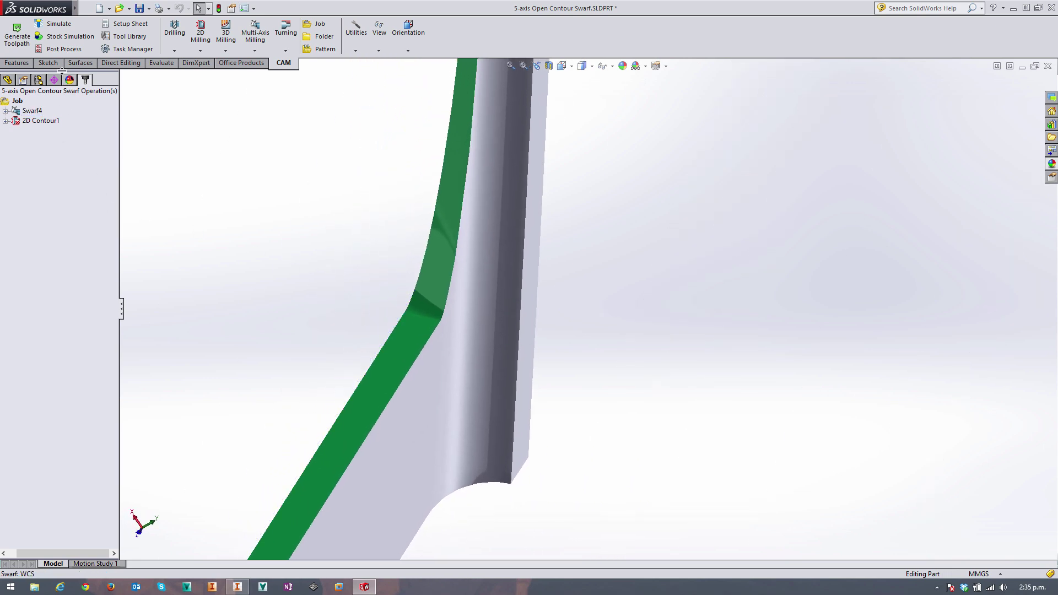
Step: Start a constant size fillet on the short edge where the two green faces meet at the sharp corner
{"action": "left_click", "coordinate": [17, 62]}
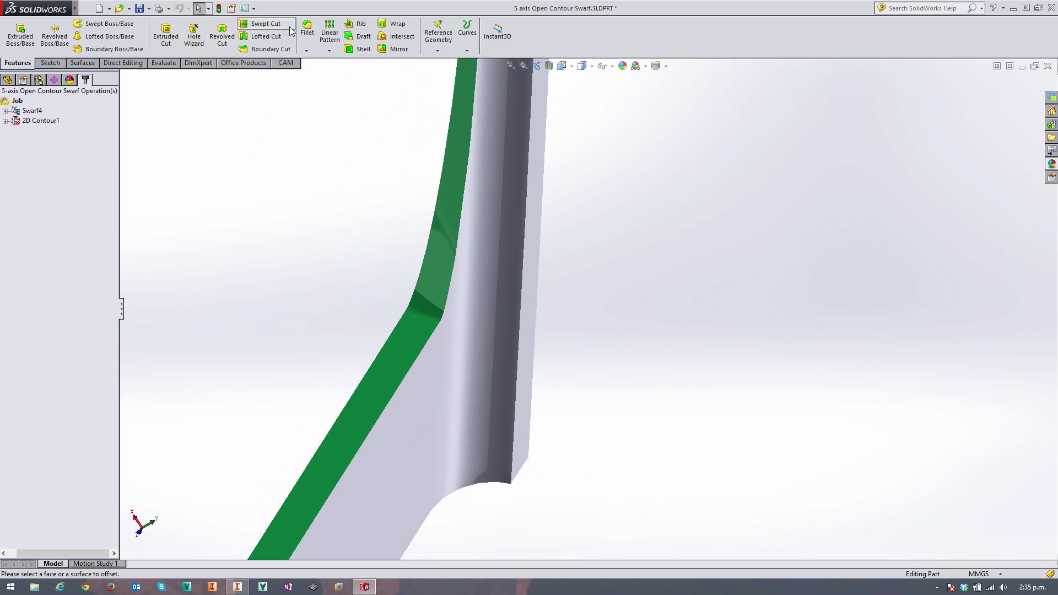
{"action": "left_click", "coordinate": [307, 29]}
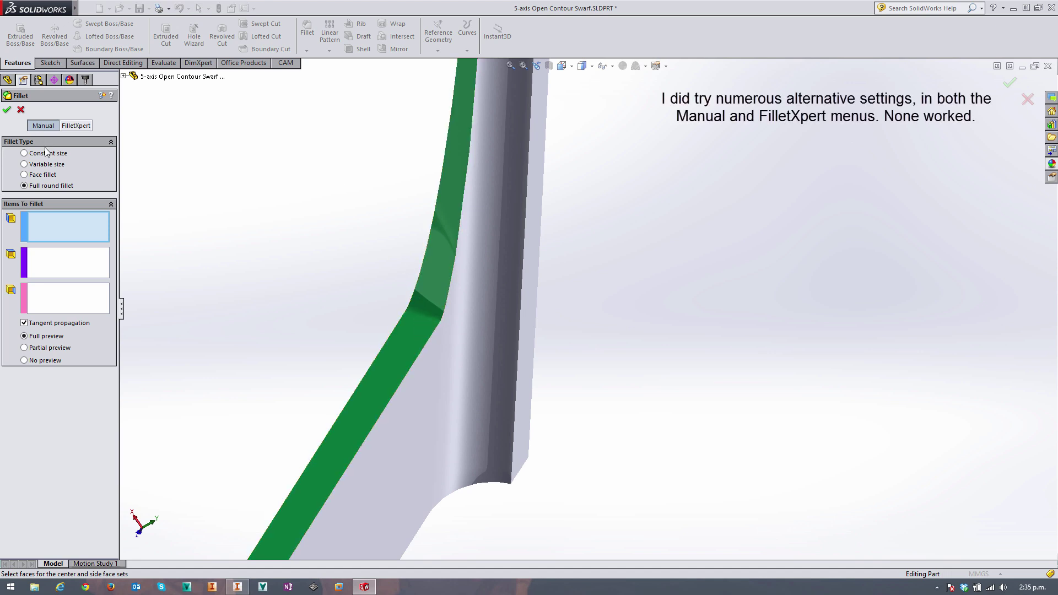
{"action": "left_click", "coordinate": [26, 155]}
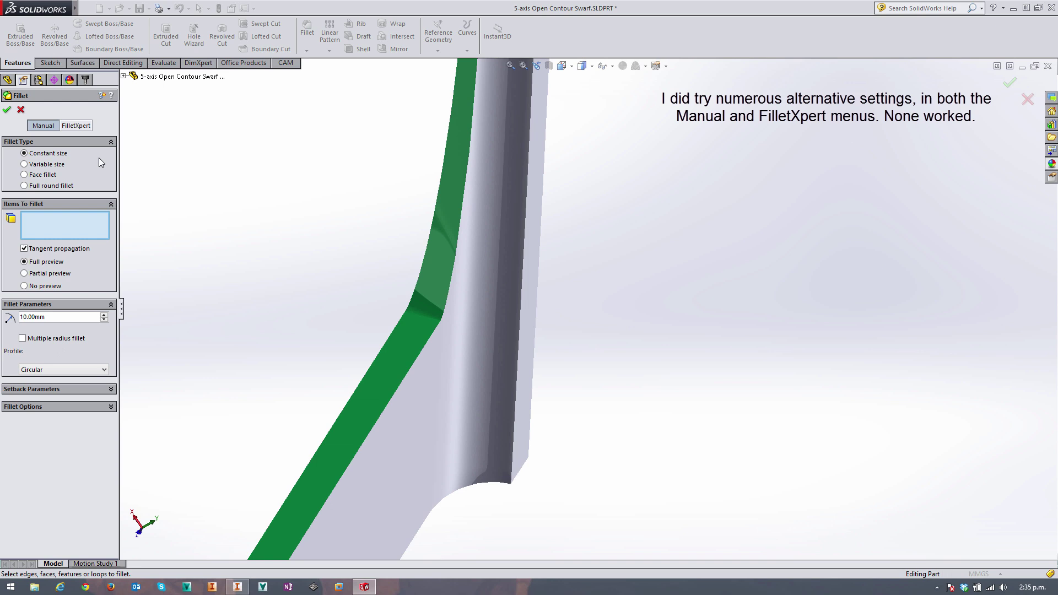
{"action": "left_click", "coordinate": [412, 319]}
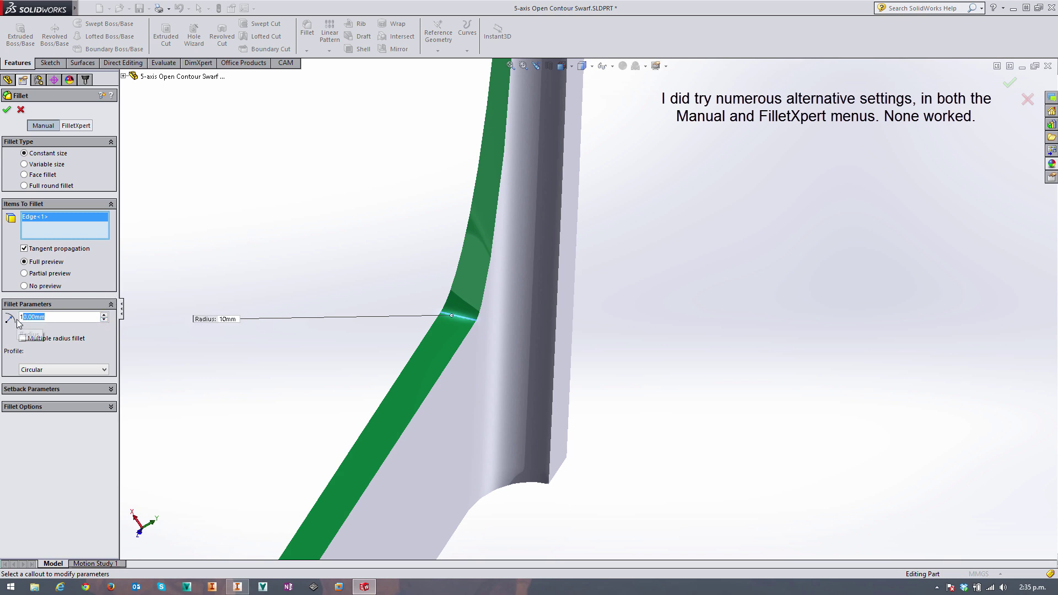
Step: Try fillet radii of 7, 5 and 6 mm on the corner edge
{"action": "type", "text": "7"}
{"action": "key", "text": "Return"}
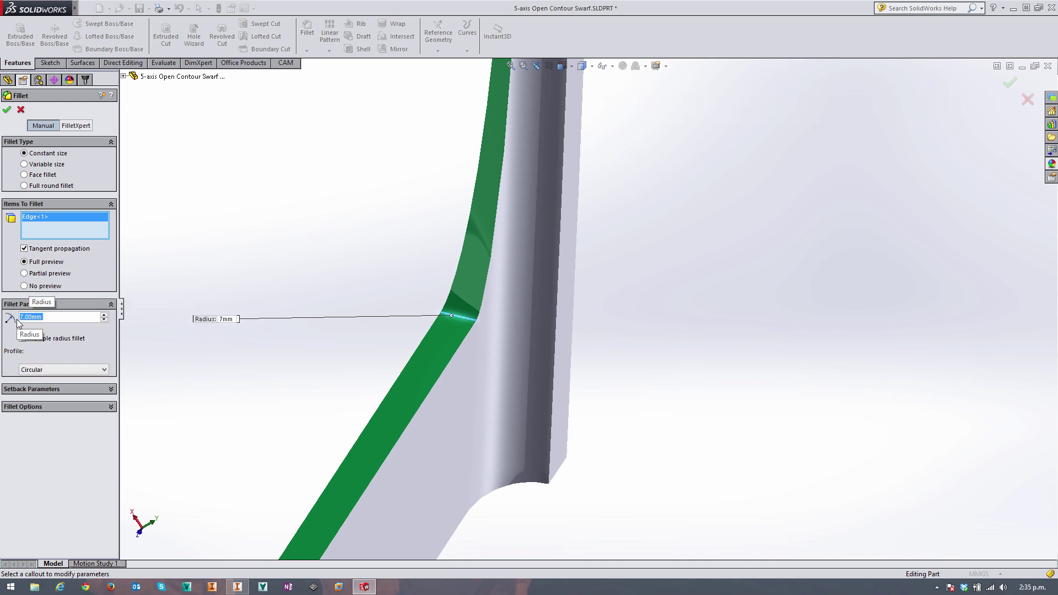
{"action": "type", "text": "5"}
{"action": "key", "text": "Return"}
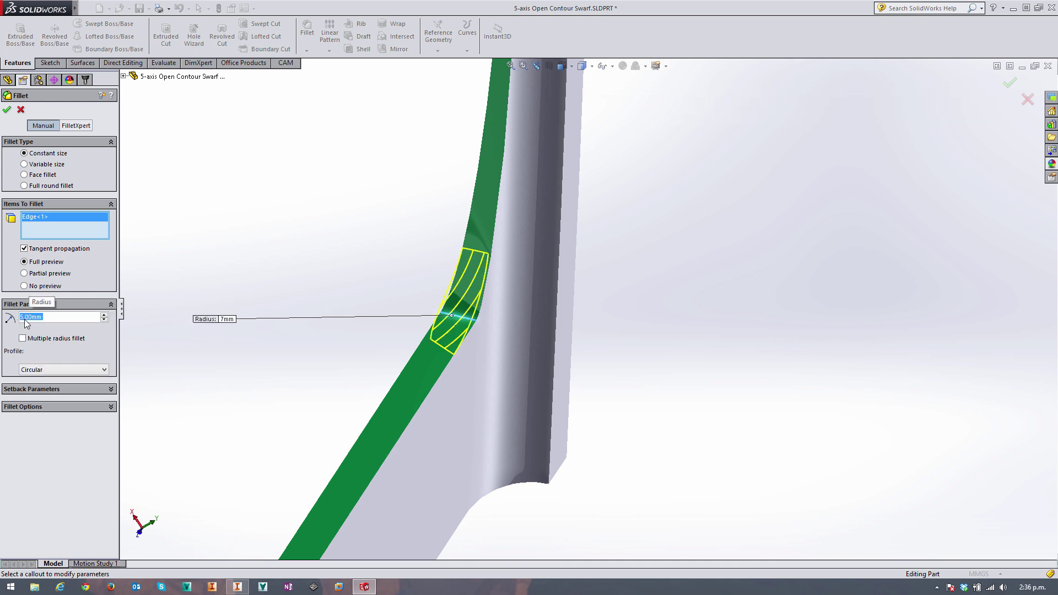
{"action": "type", "text": "6"}
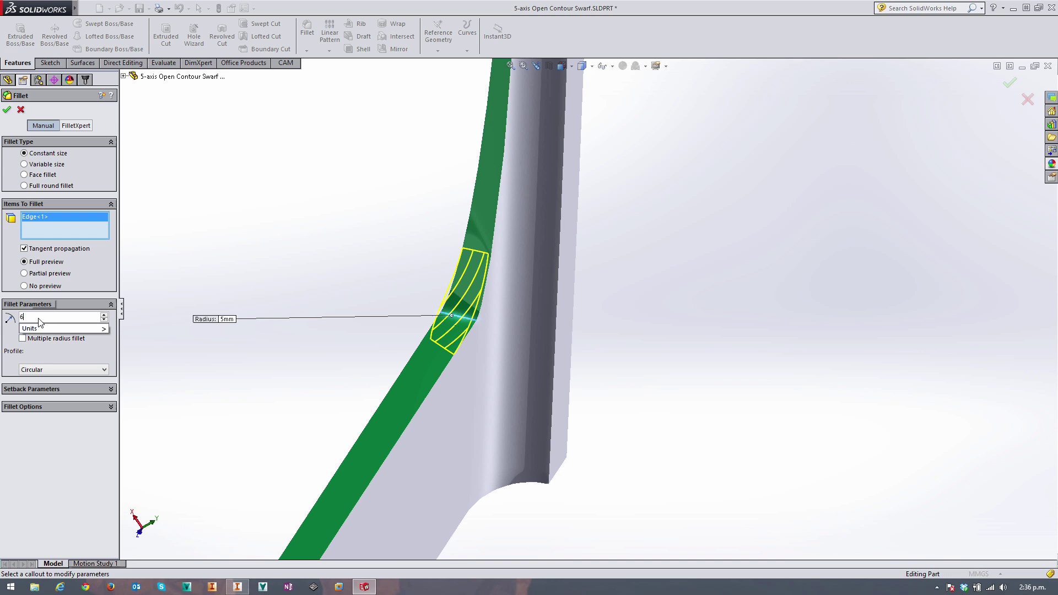
{"action": "key", "text": "Return"}
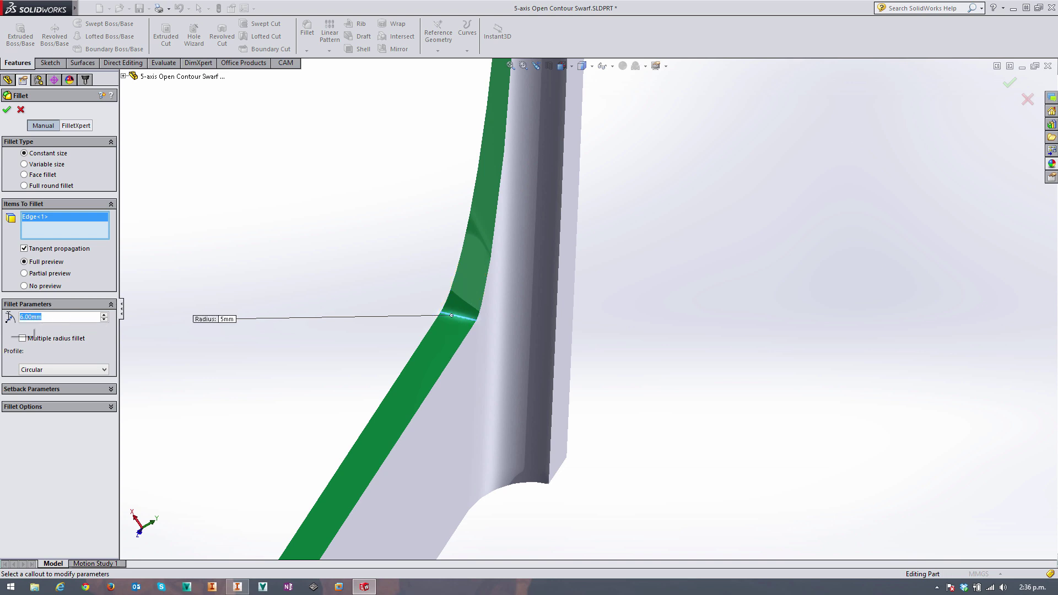
Step: Set the fillet radius to 4 mm, check its preview along the corner edge, and apply the fillet
{"action": "type", "text": "4"}
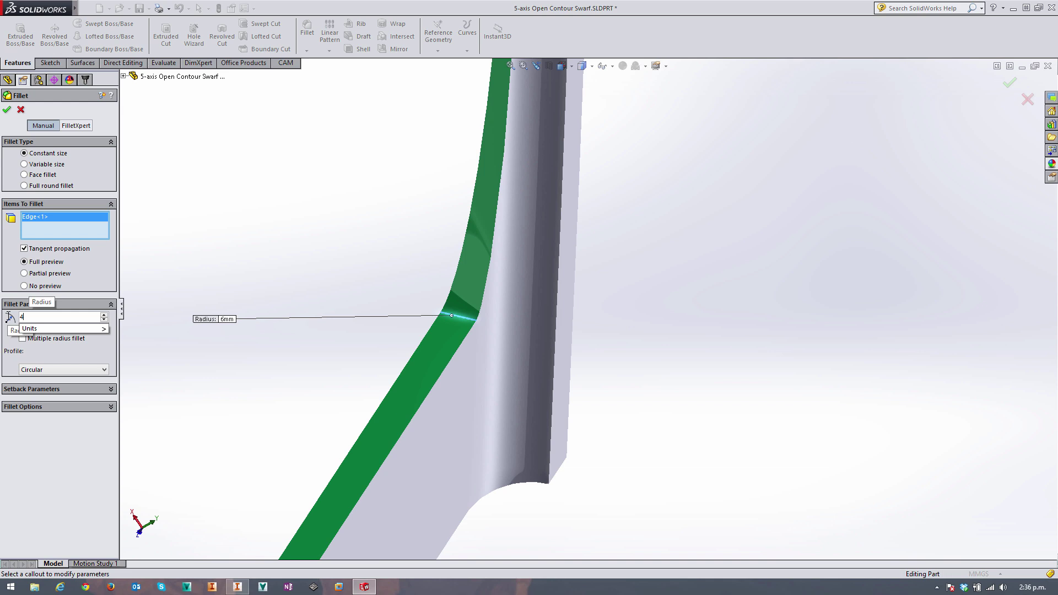
{"action": "key", "text": "Return"}
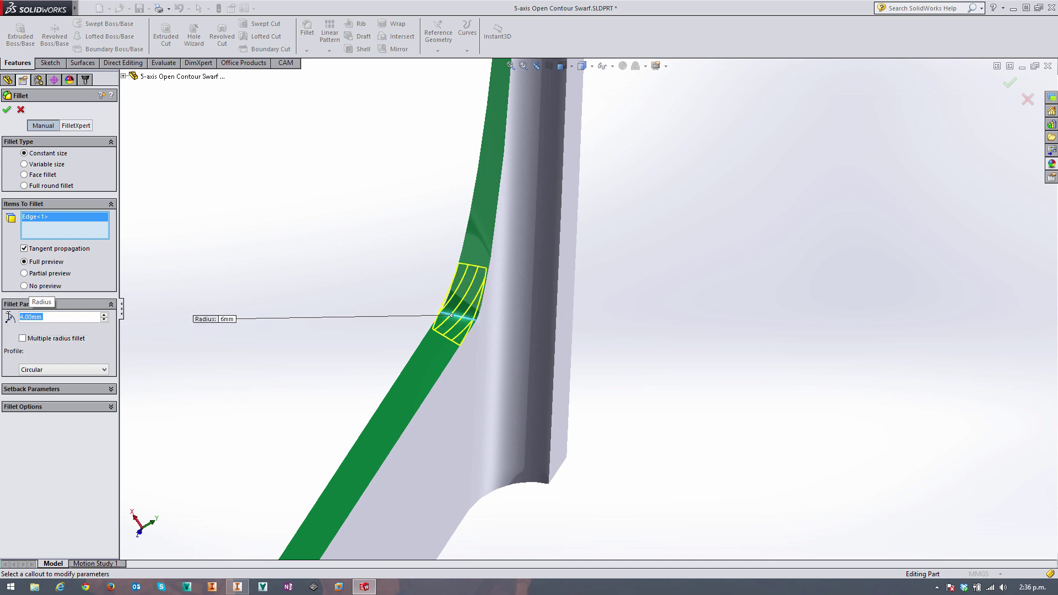
{"action": "key", "text": "Left"}
{"action": "key", "text": "Left"}
{"action": "key", "text": "Left"}
{"action": "key", "text": "Left"}
{"action": "key", "text": "Left"}
{"action": "key", "text": "Left"}
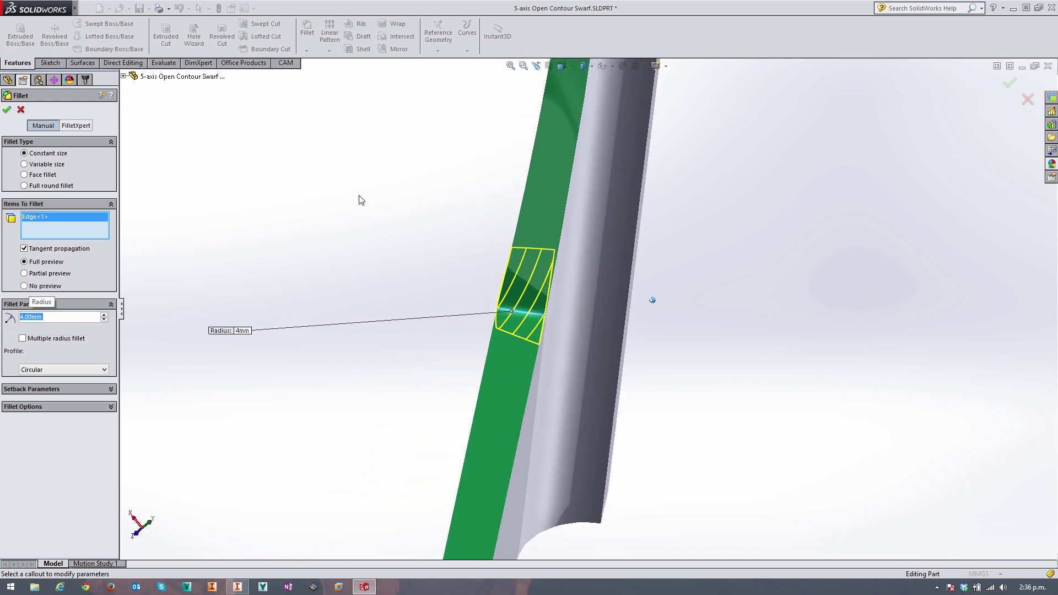
{"action": "key", "text": "Left"}
{"action": "key", "text": "Left"}
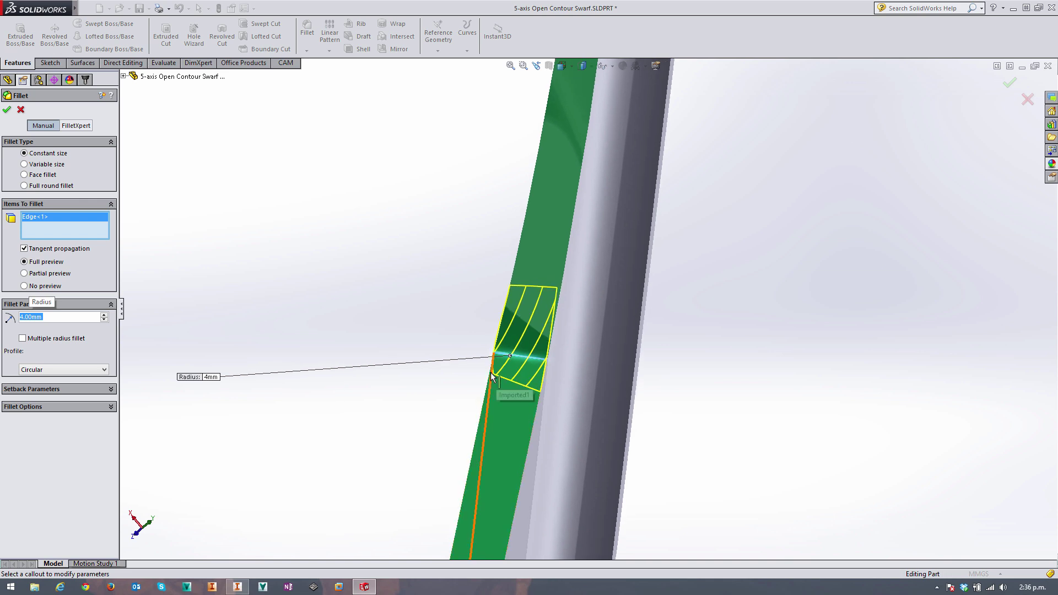
{"action": "left_click", "coordinate": [7, 109]}
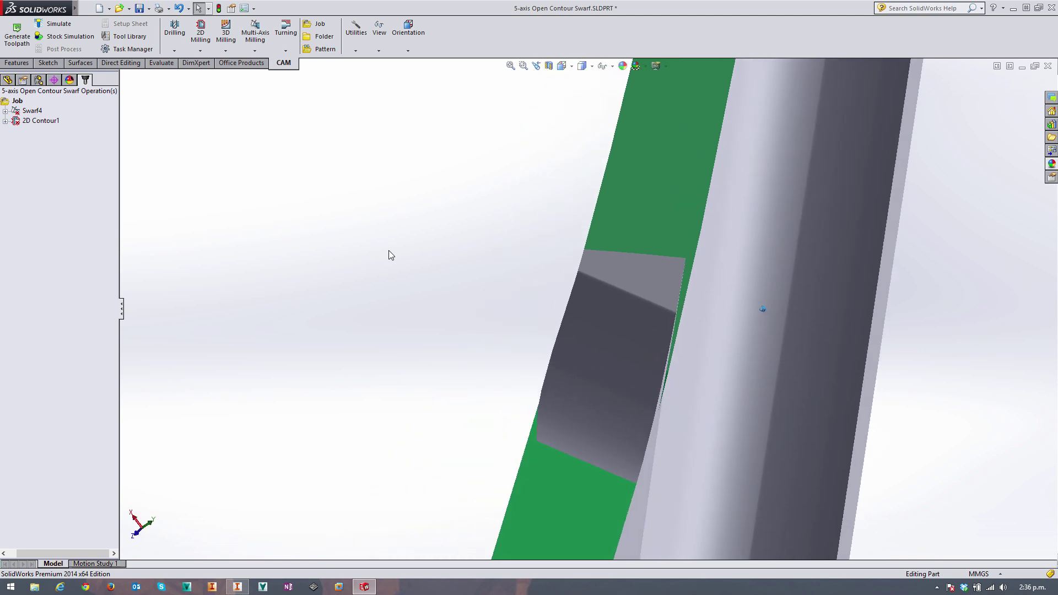
Step: Inspect the transitions of the new fillet by highlighting the green faces adjoining it on both sides
{"action": "middle_click_drag", "start_coordinate": [660, 376], "coordinate": [623, 441]}
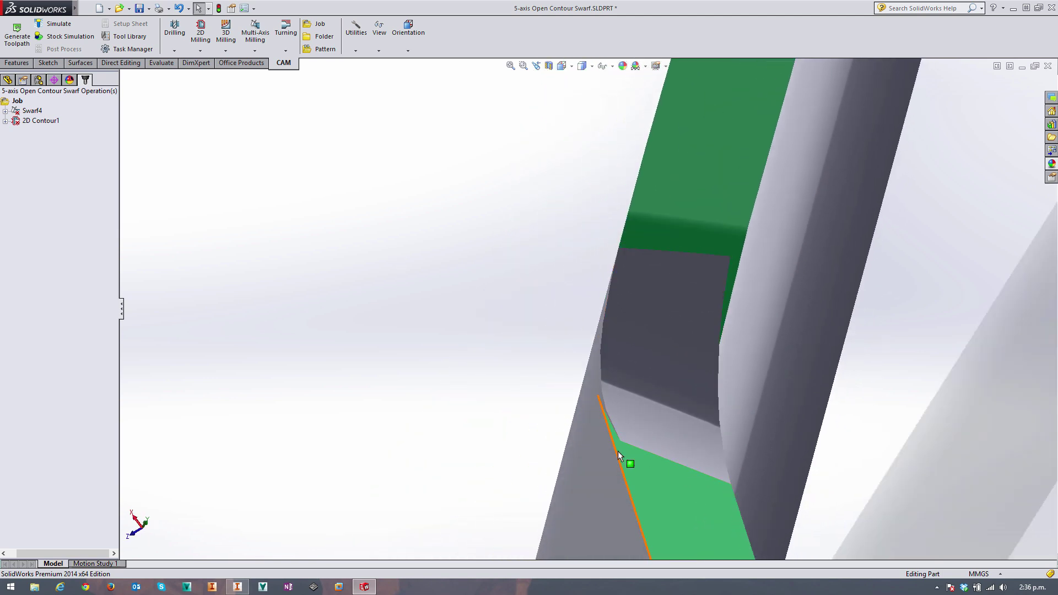
{"action": "left_click", "coordinate": [629, 458]}
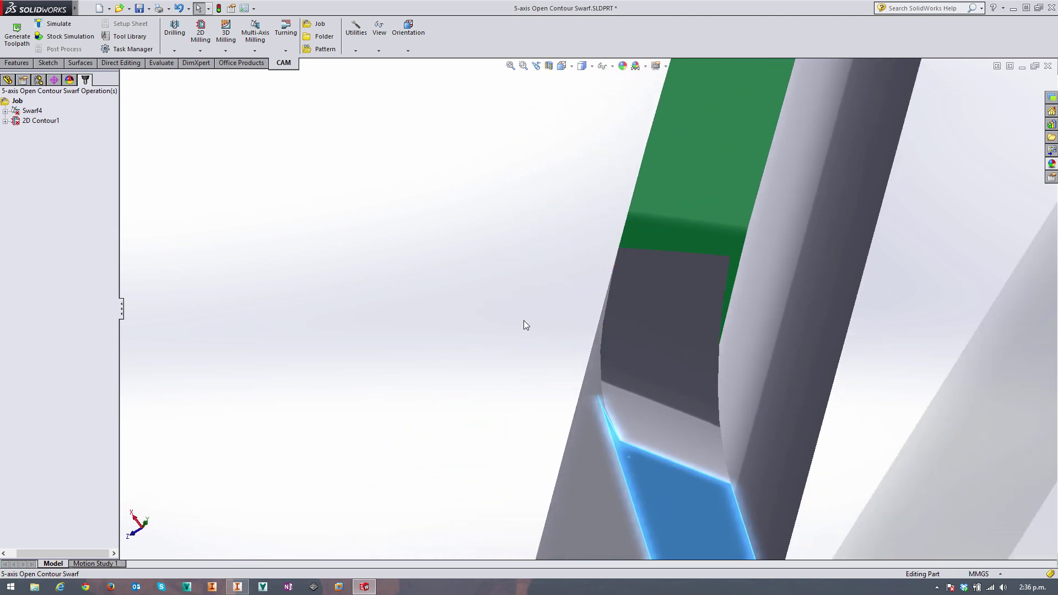
{"action": "left_click", "coordinate": [674, 213]}
{"action": "key", "text": "Left"}
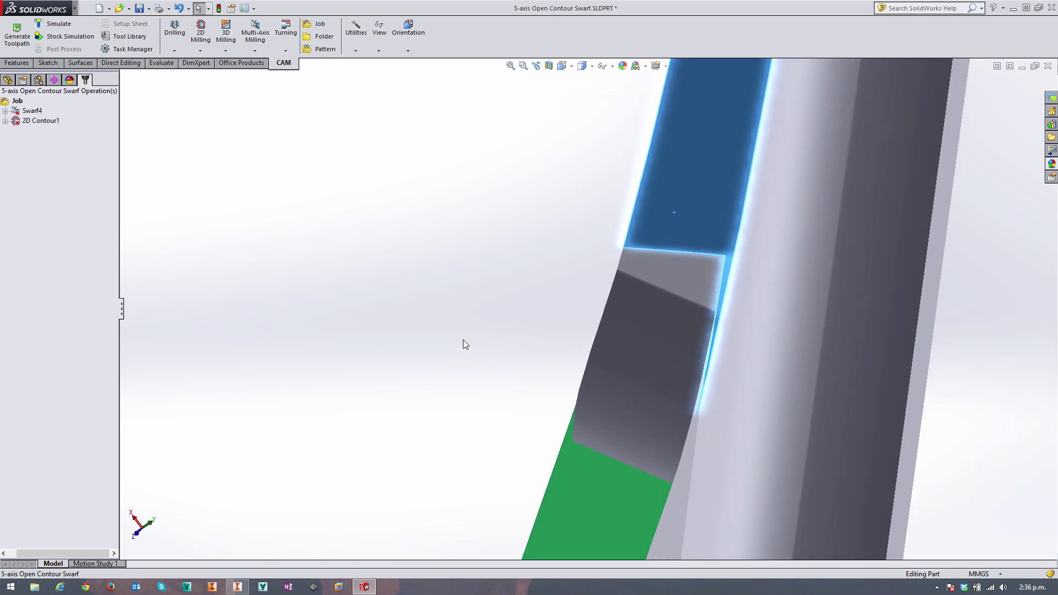
{"action": "left_click", "coordinate": [569, 458]}
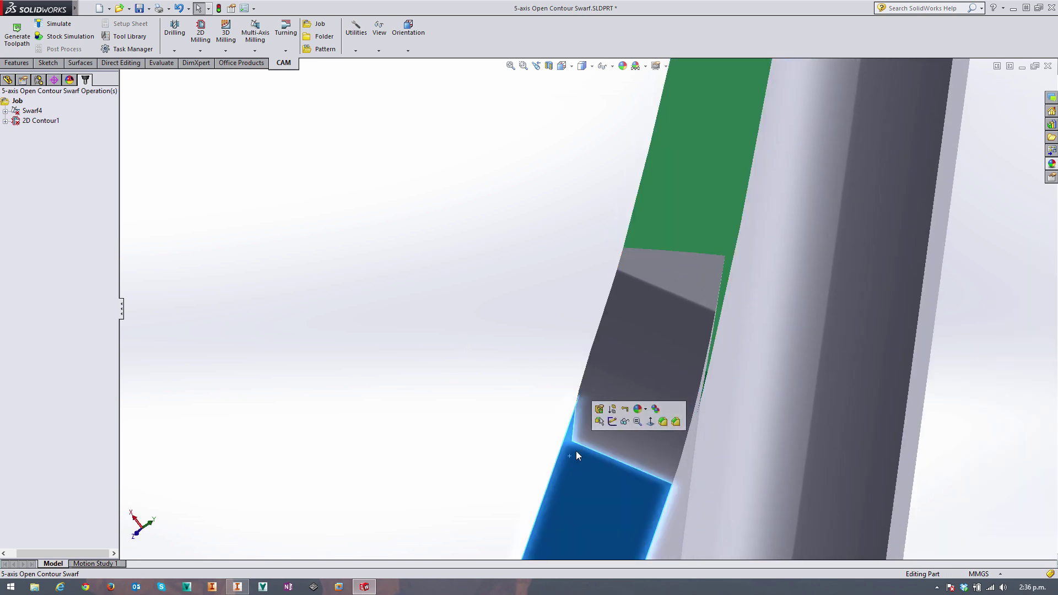
Step: Examine how the upper green face meets the 4 mm fillet, both close up and in the context of the whole wall
{"action": "left_click", "coordinate": [714, 219]}
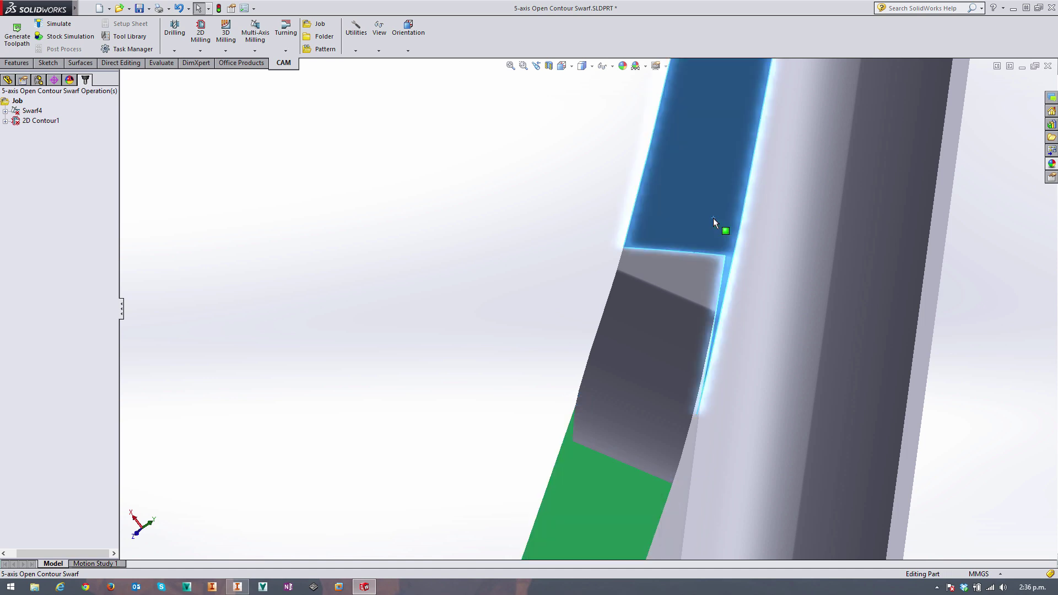
{"action": "left_click", "coordinate": [508, 307]}
{"action": "scroll", "coordinate": [508, 306], "scroll_direction": "up", "scroll_amount": 3}
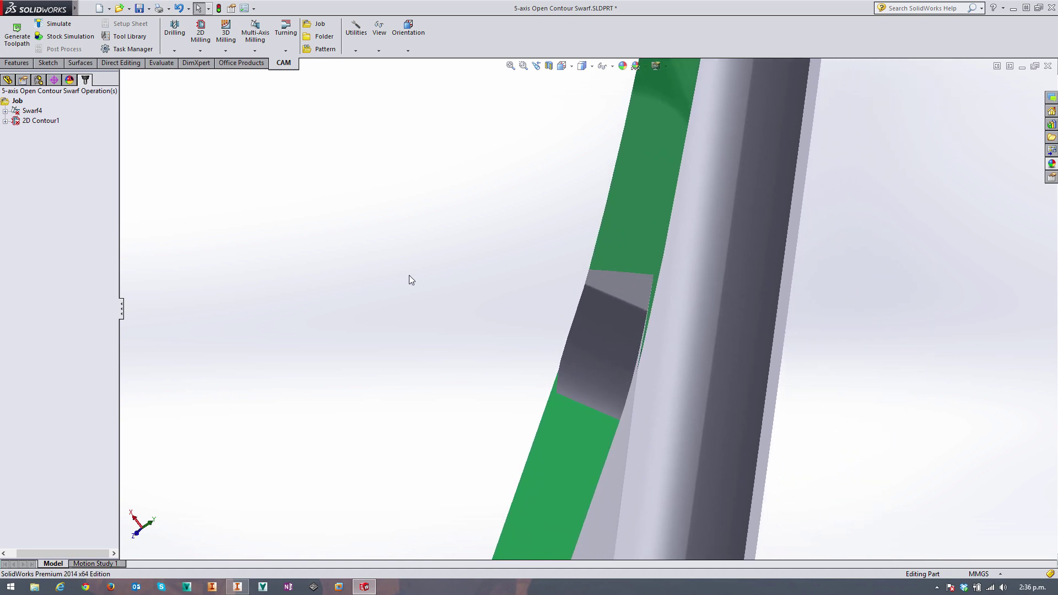
{"action": "key", "text": "Left"}
{"action": "key", "text": "Left"}
{"action": "key", "text": "Left"}
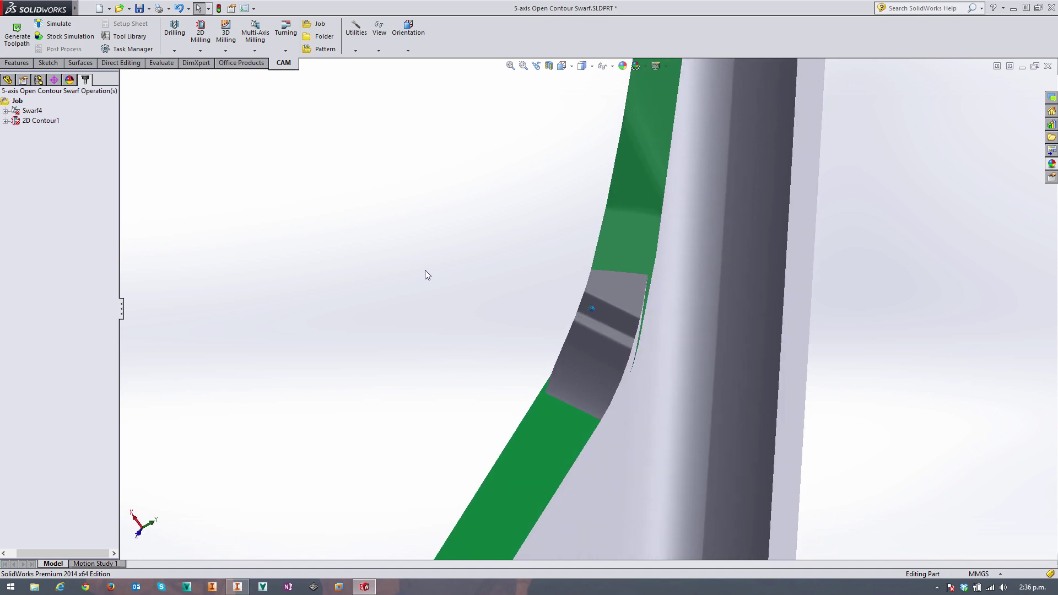
{"action": "scroll", "coordinate": [425, 274], "scroll_direction": "up", "scroll_amount": 3}
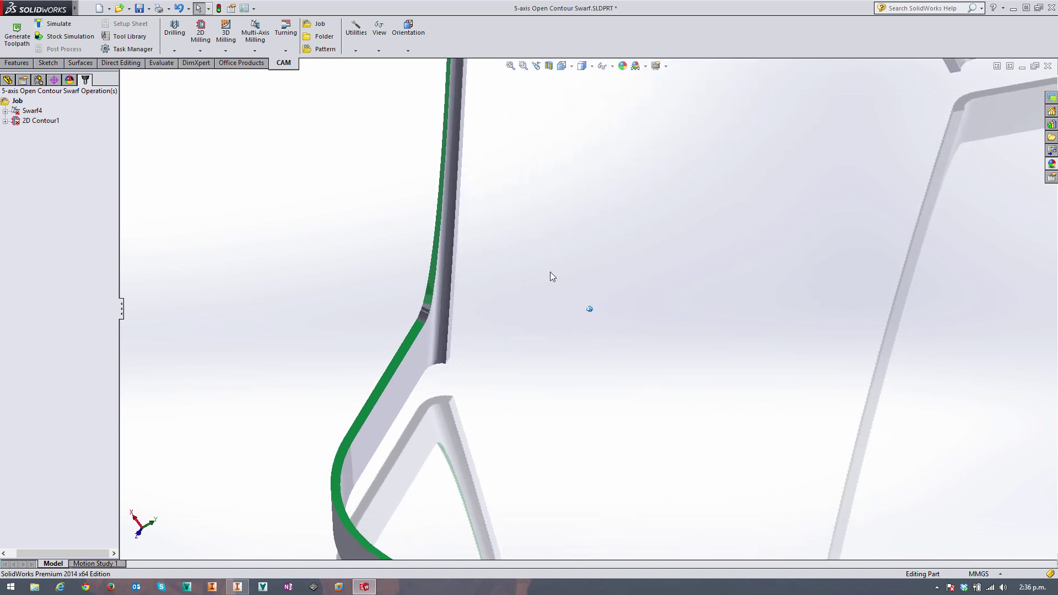
{"action": "scroll", "coordinate": [551, 276], "scroll_direction": "down", "scroll_amount": 3}
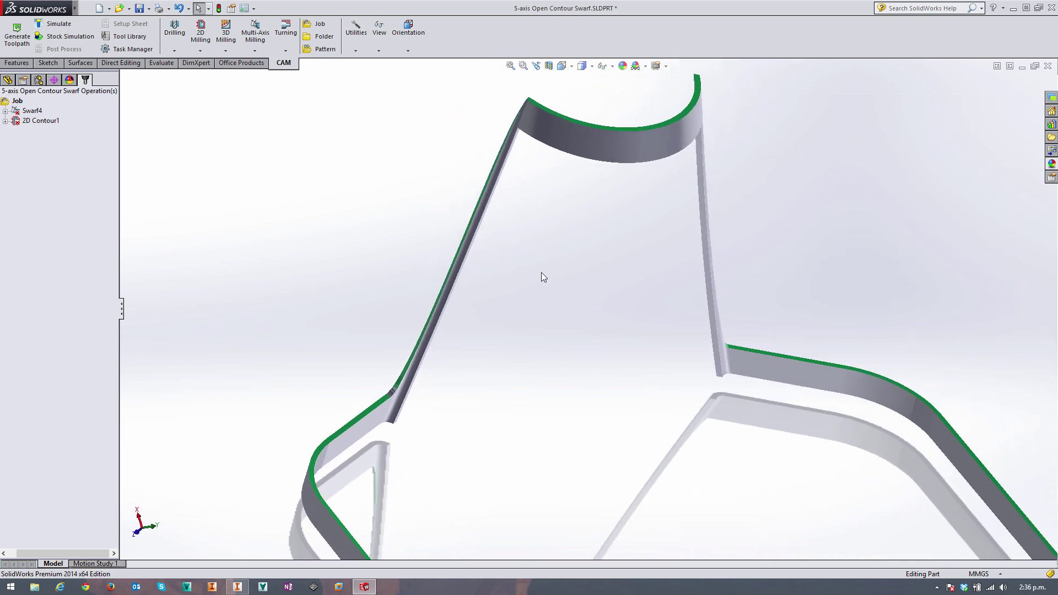
Step: Switch to the Inventor version of the part and start a constant fillet on the short edge at the sharp green corner
{"action": "left_click", "coordinate": [245, 588]}
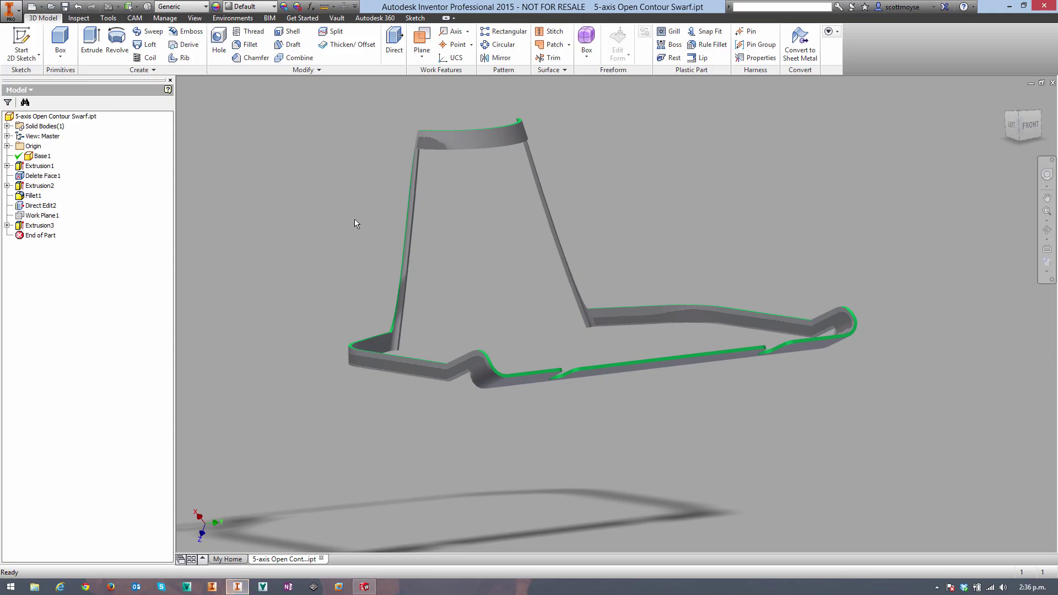
{"action": "scroll", "coordinate": [355, 207], "scroll_direction": "down", "scroll_amount": 10}
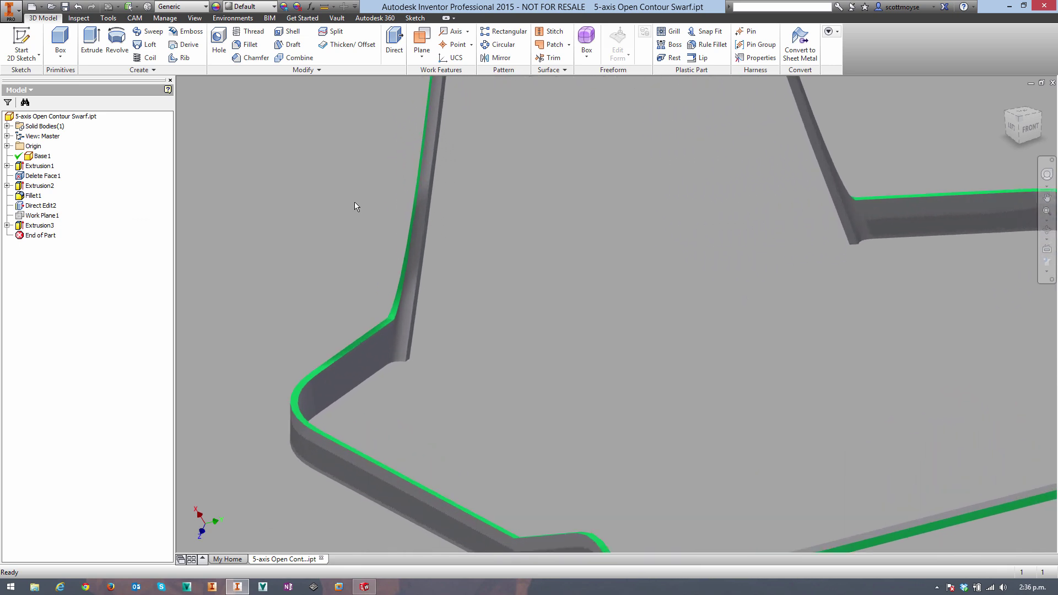
{"action": "scroll", "coordinate": [355, 207], "scroll_direction": "down", "scroll_amount": 8}
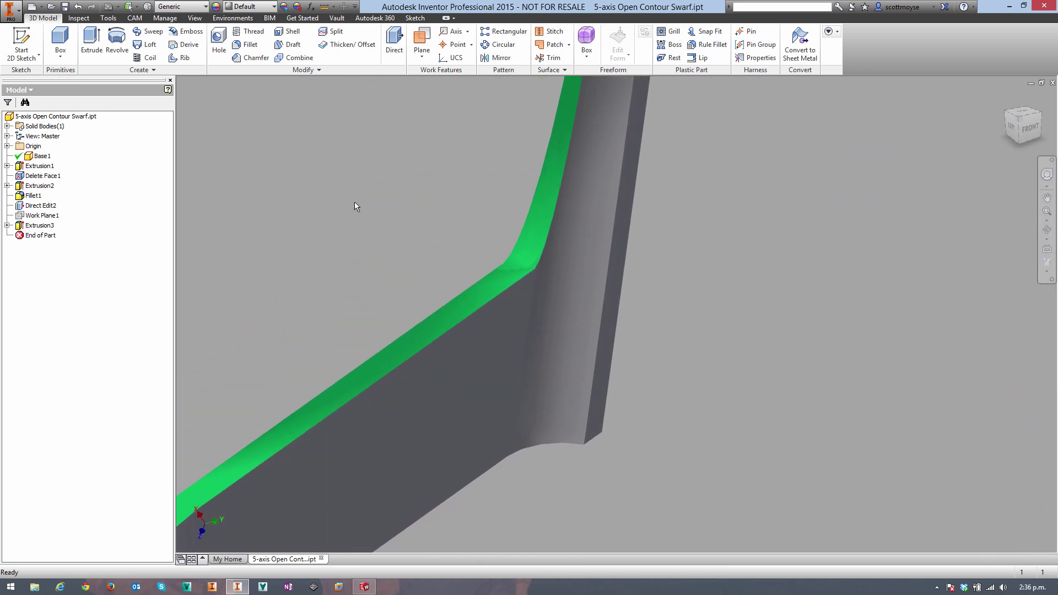
{"action": "scroll", "coordinate": [355, 206], "scroll_direction": "down", "scroll_amount": 1}
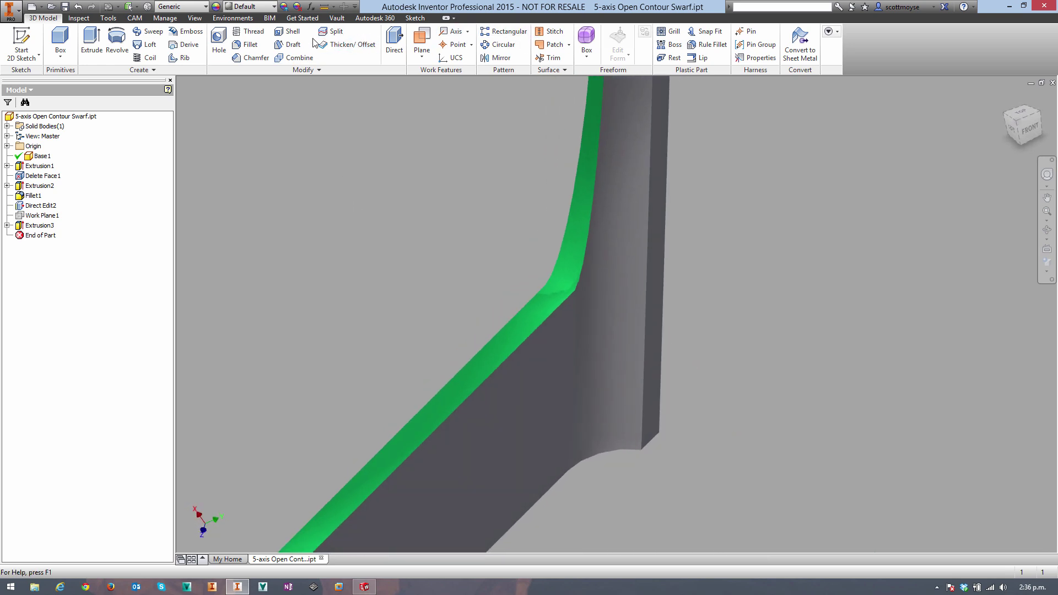
{"action": "left_click", "coordinate": [262, 49]}
{"action": "left_click", "coordinate": [561, 288]}
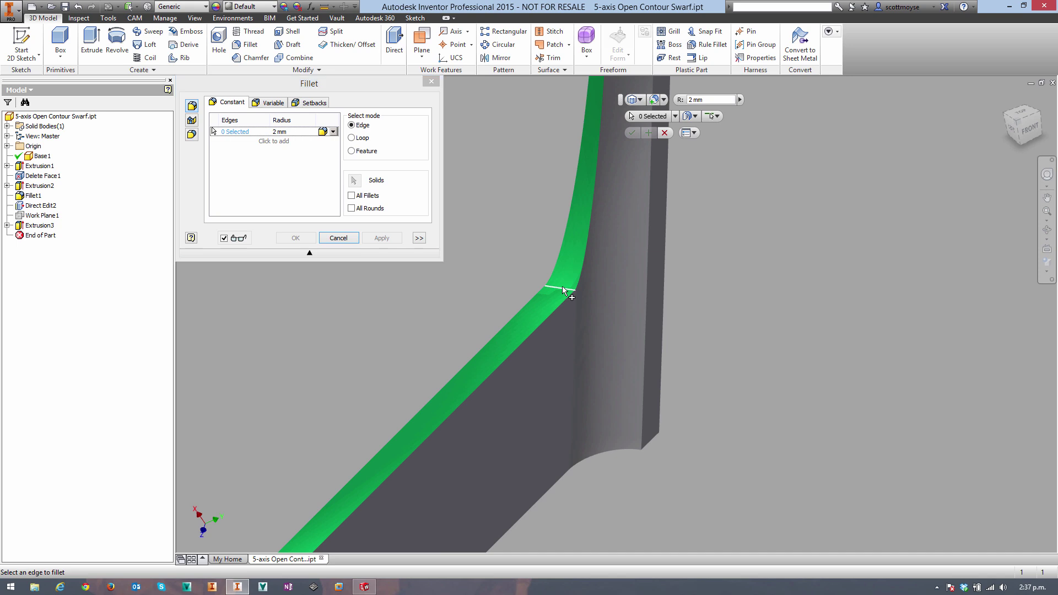
Step: Set the corner fillet to a 4 mm radius with the Smooth (G2) type and apply it, cancelling the Vault login
{"action": "left_click", "coordinate": [298, 132]}
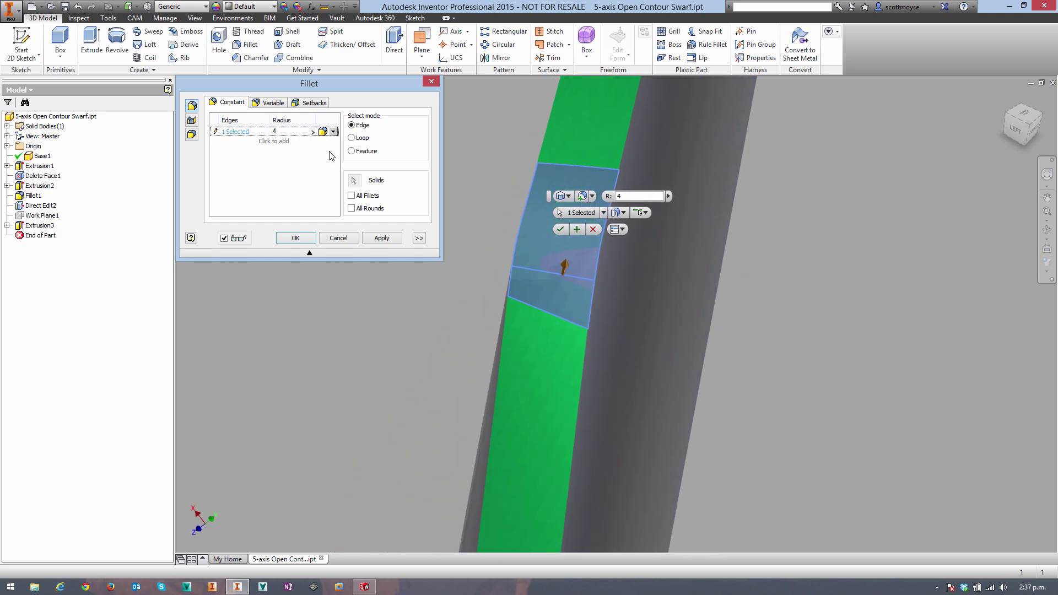
{"action": "left_click", "coordinate": [333, 133]}
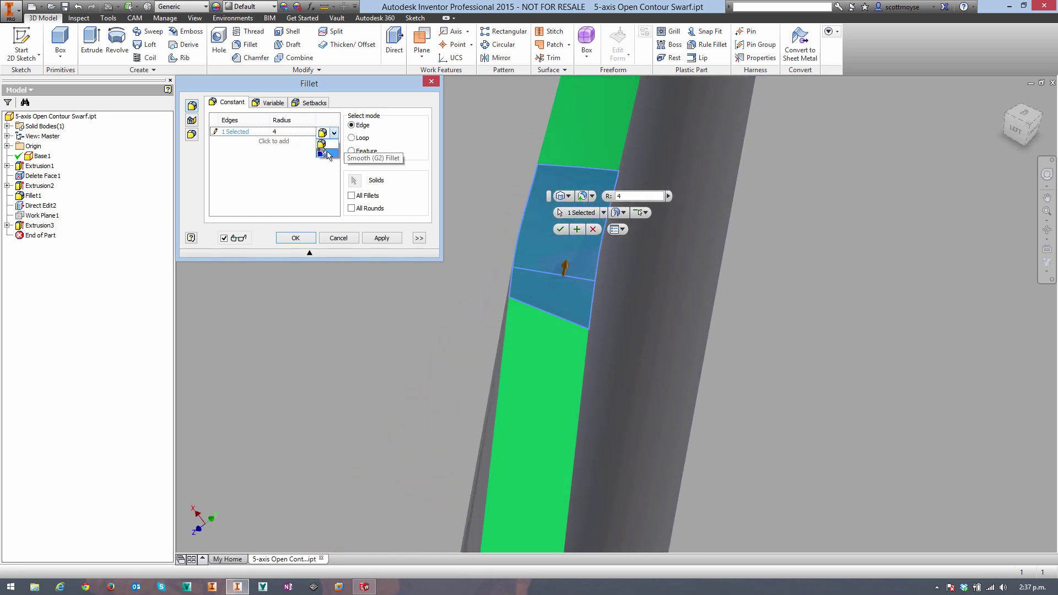
{"action": "left_click", "coordinate": [327, 152]}
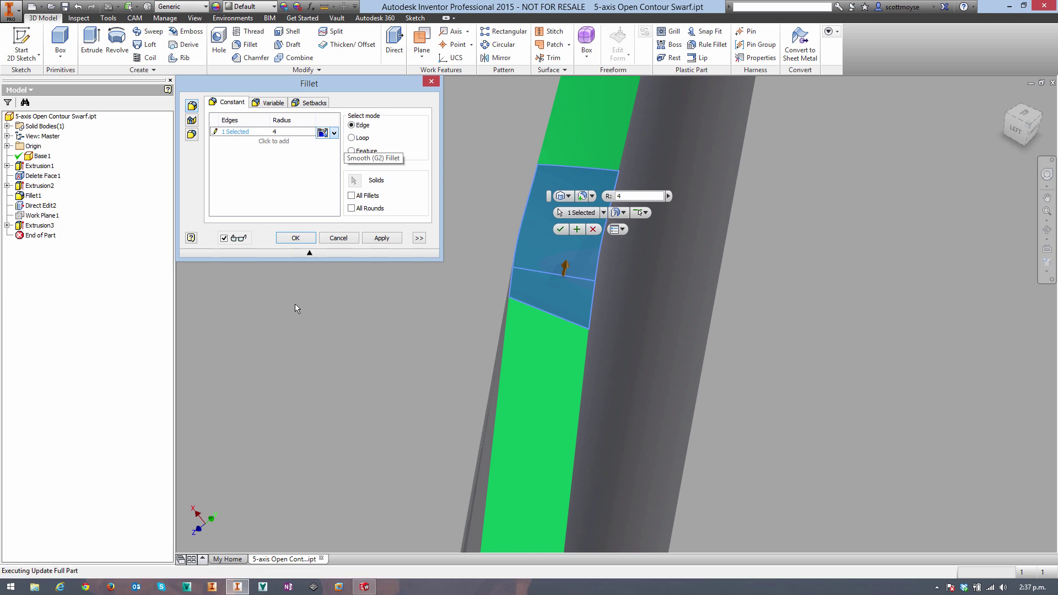
{"action": "left_click", "coordinate": [302, 237]}
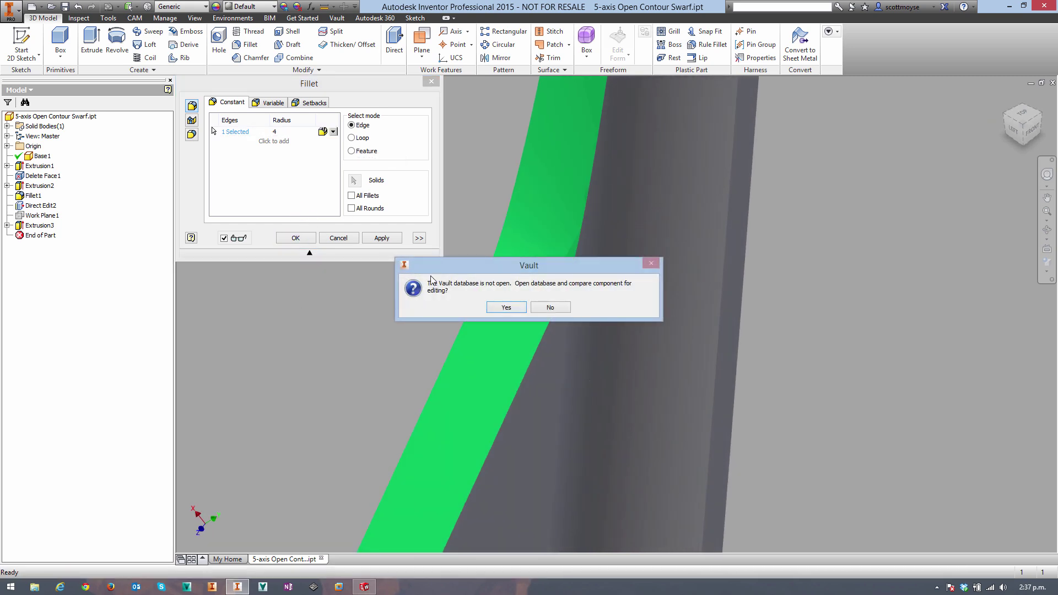
{"action": "left_click", "coordinate": [504, 307]}
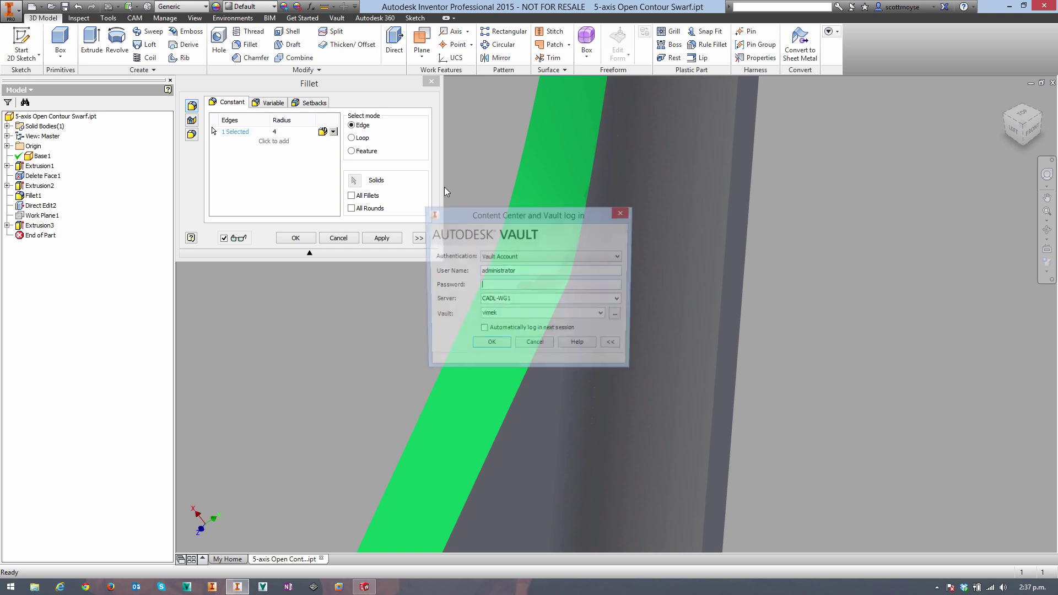
{"action": "left_click", "coordinate": [535, 345]}
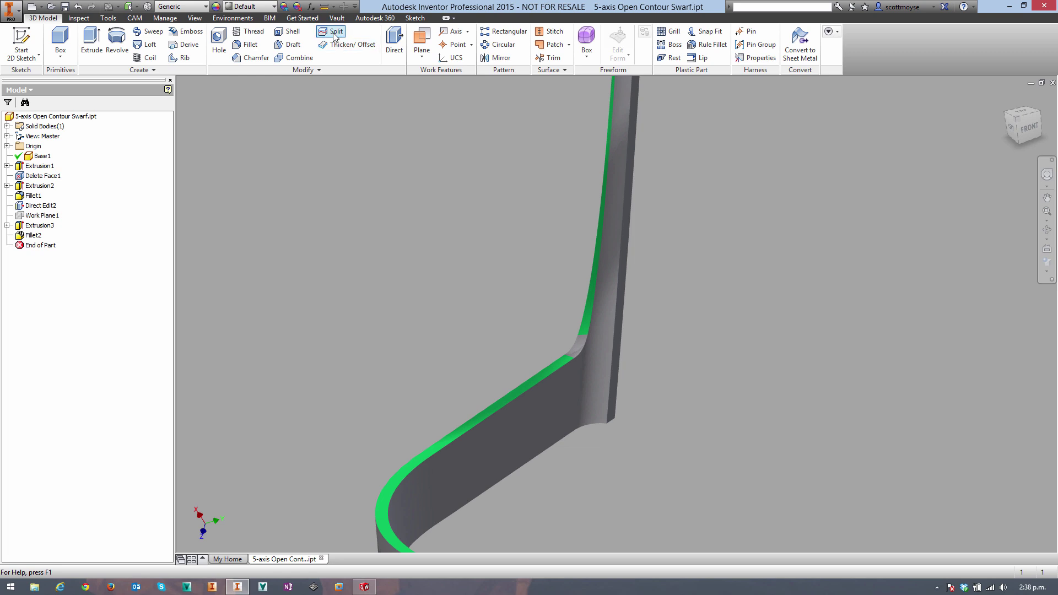
Step: Set up a 10 mm surface offset of the long green face and adjoining fillet face, and check its preview at the corner
{"action": "left_click", "coordinate": [347, 44]}
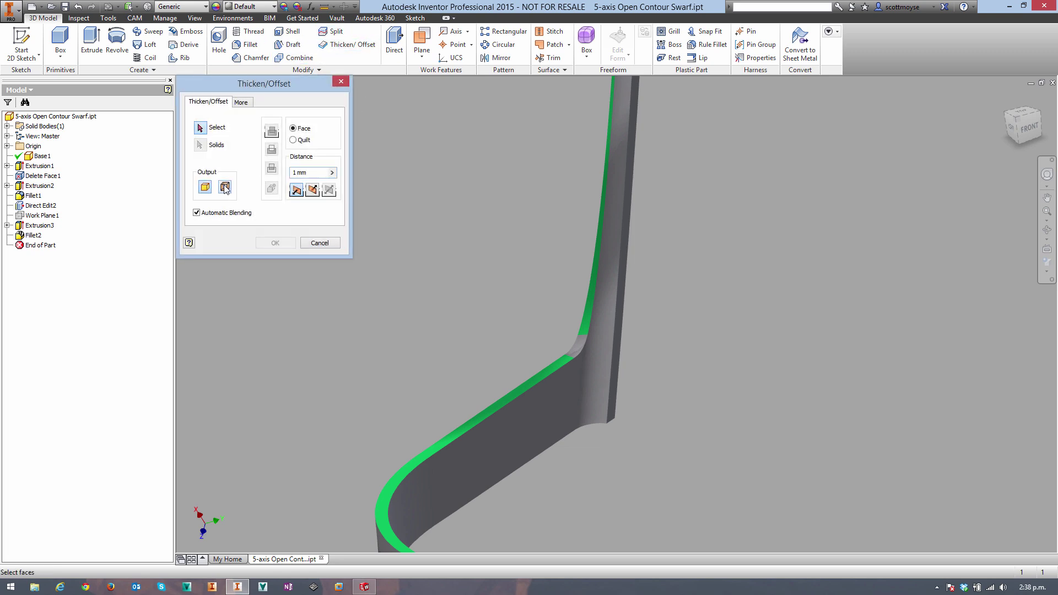
{"action": "left_click", "coordinate": [587, 317]}
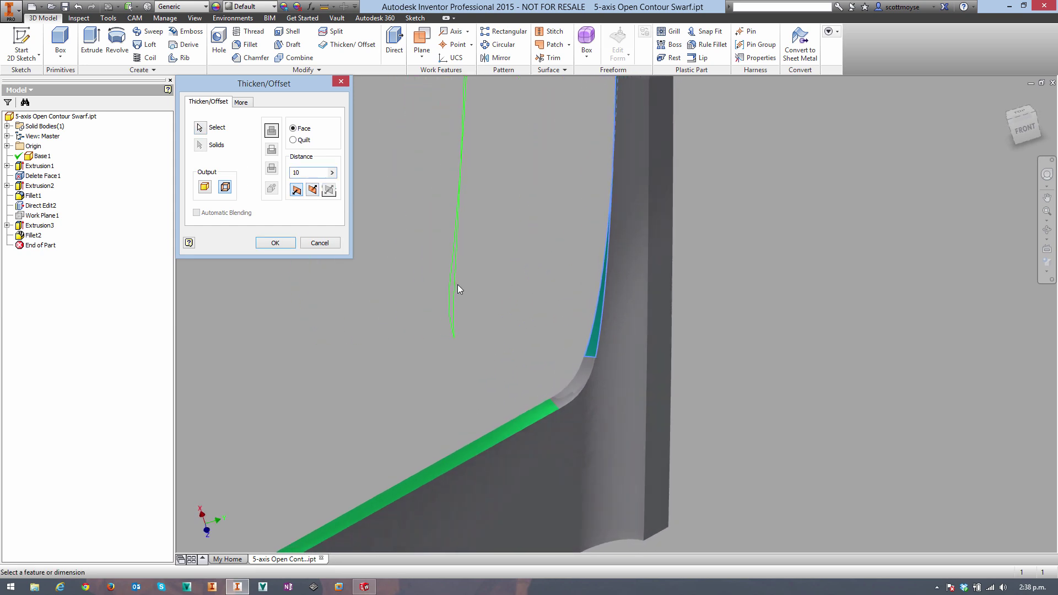
{"action": "middle_click_drag", "start_coordinate": [475, 339], "coordinate": [573, 378], "text": "shift"}
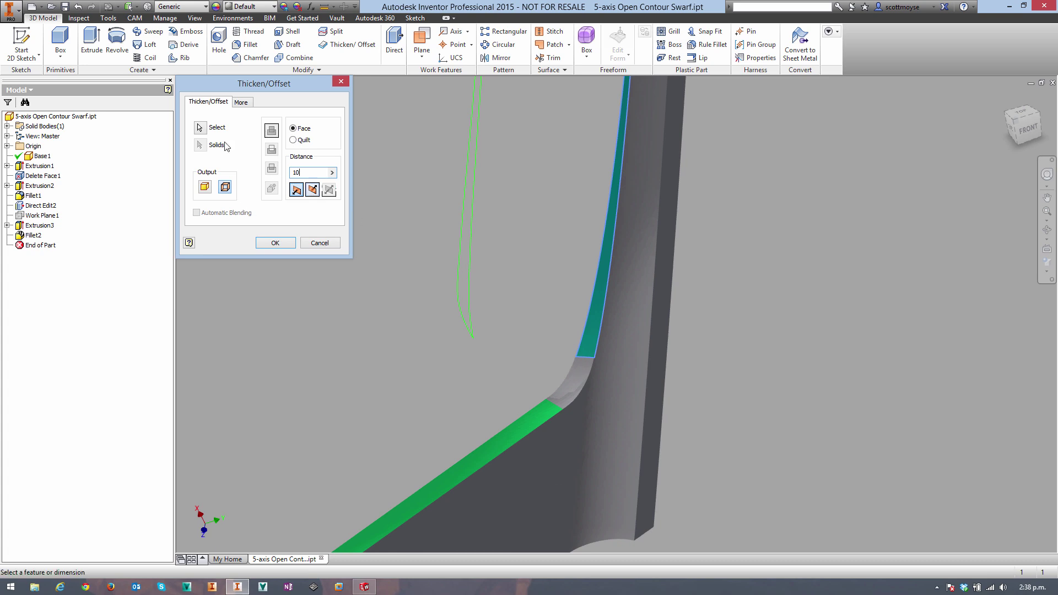
{"action": "left_click", "coordinate": [576, 386]}
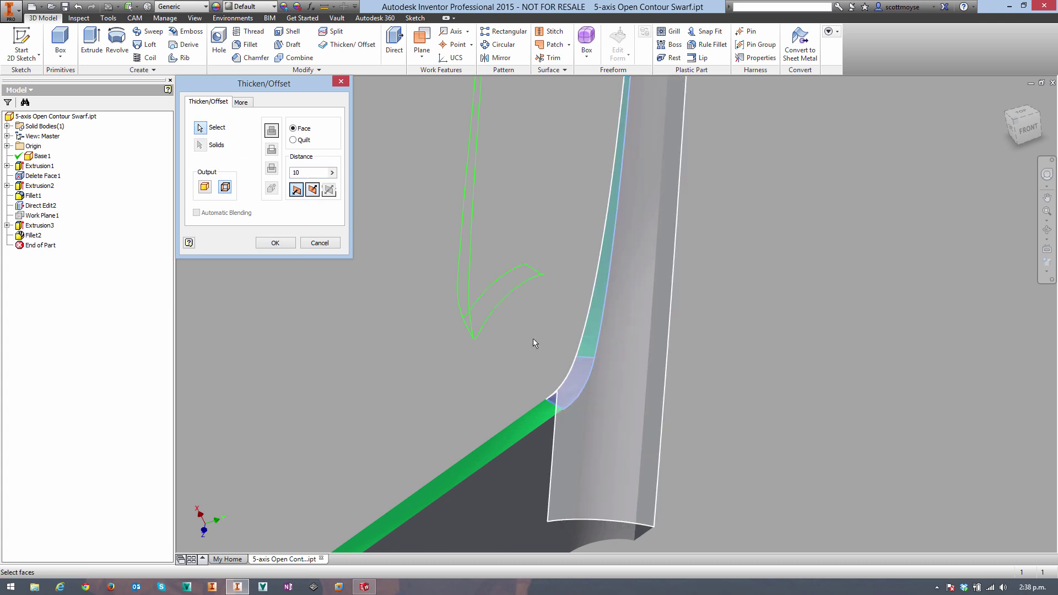
{"action": "middle_click_drag", "start_coordinate": [501, 333], "coordinate": [460, 303], "text": "shift"}
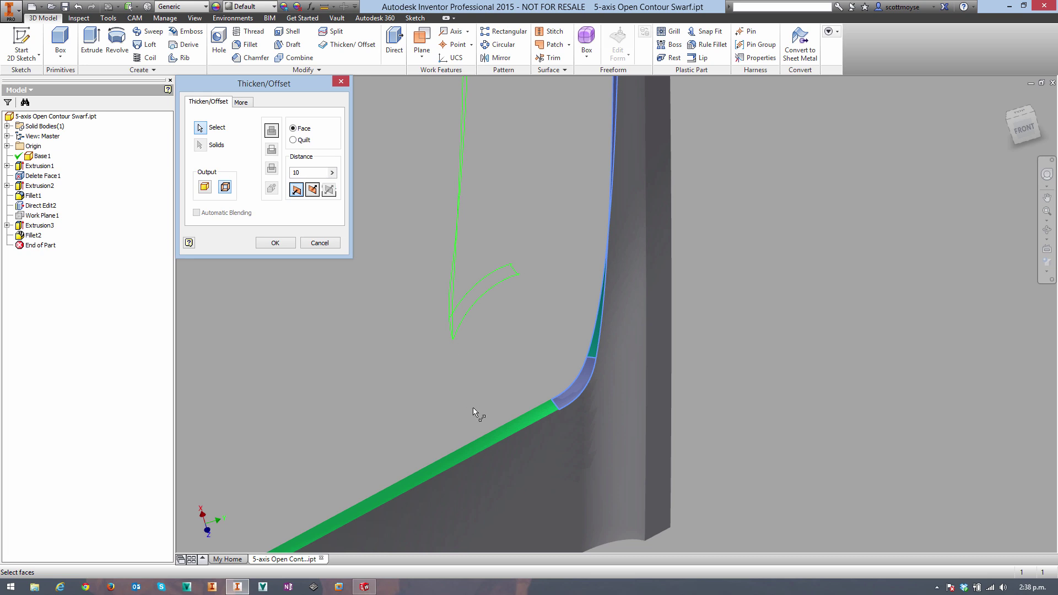
{"action": "scroll", "coordinate": [510, 273], "scroll_direction": "down", "scroll_amount": 3}
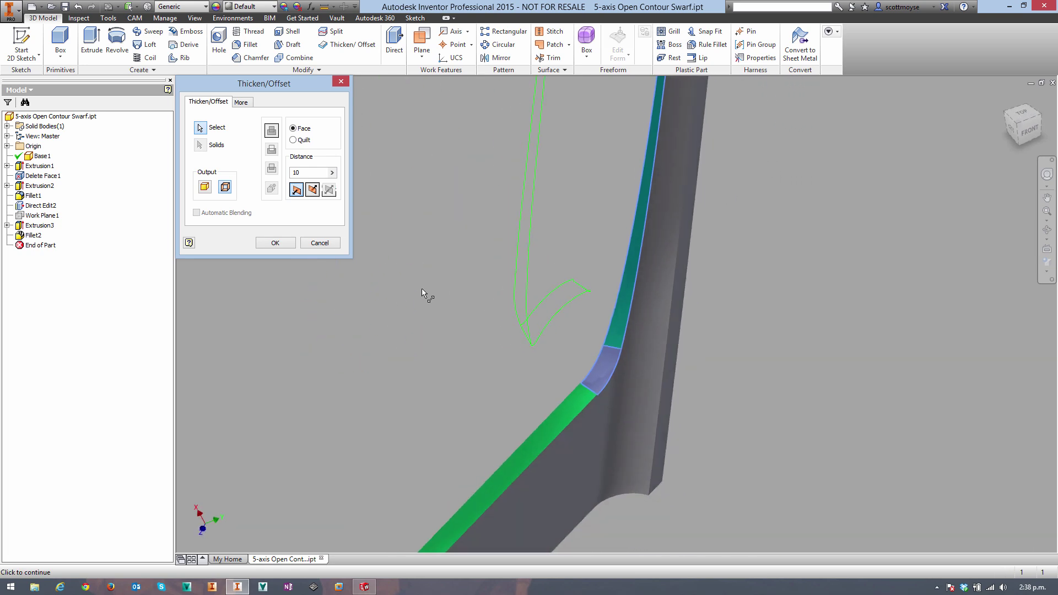
{"action": "middle_click_drag", "start_coordinate": [422, 289], "coordinate": [421, 288], "text": "shift"}
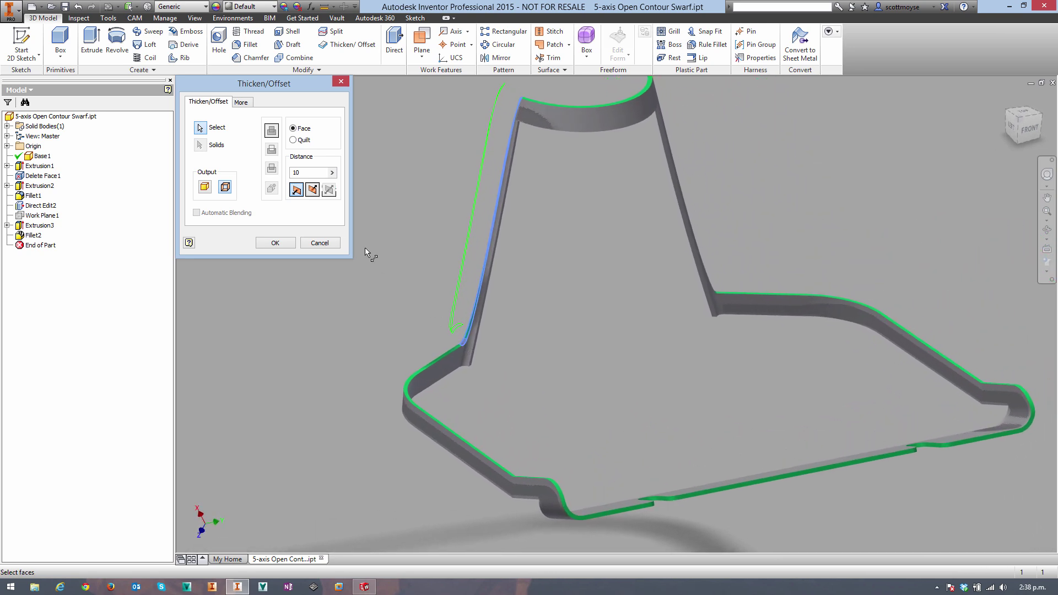